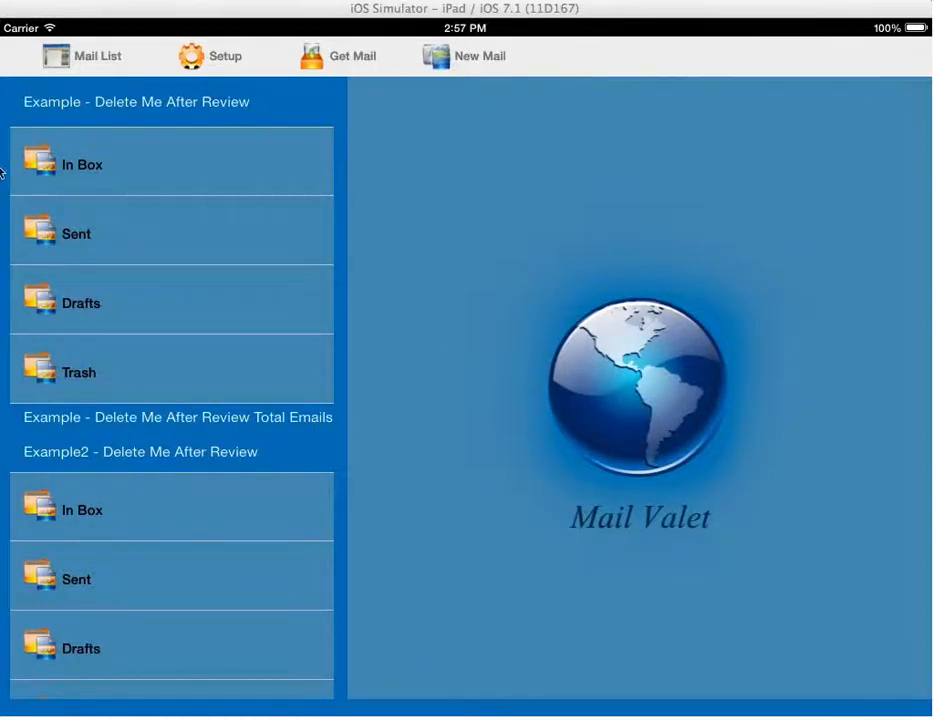
- Open Mail Valet's Setup screen to Add Email Account, showing the provider list
click(220, 62)
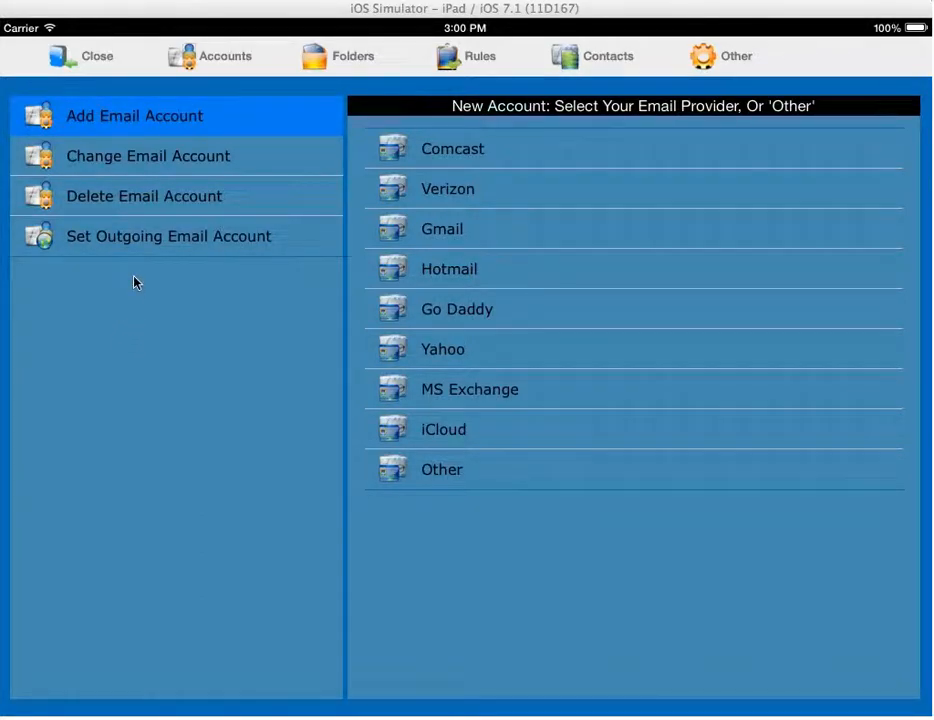
click(114, 160)
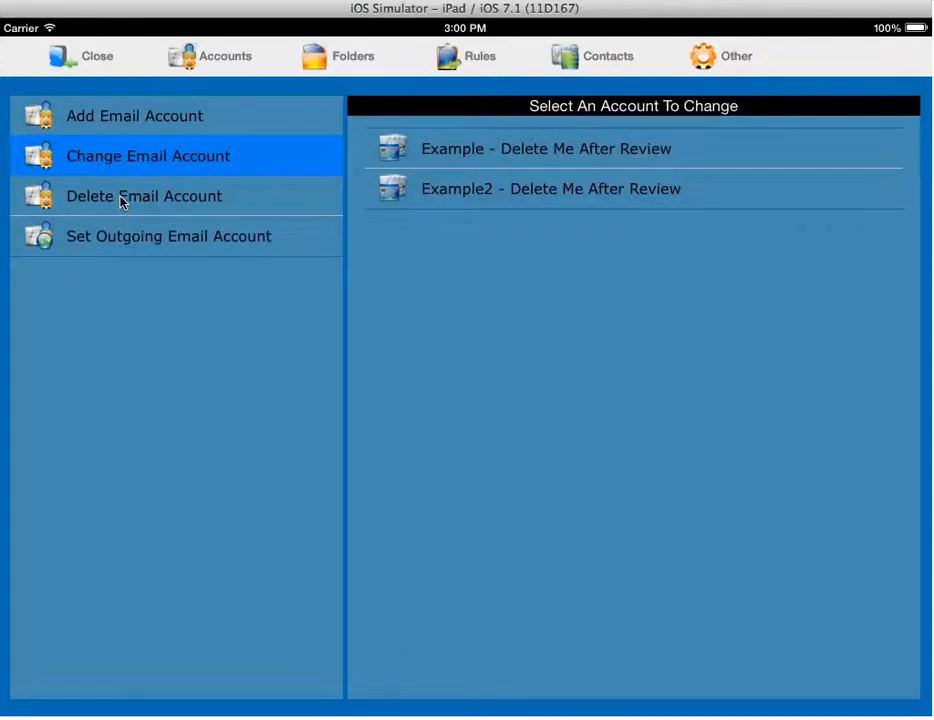
click(121, 199)
click(115, 238)
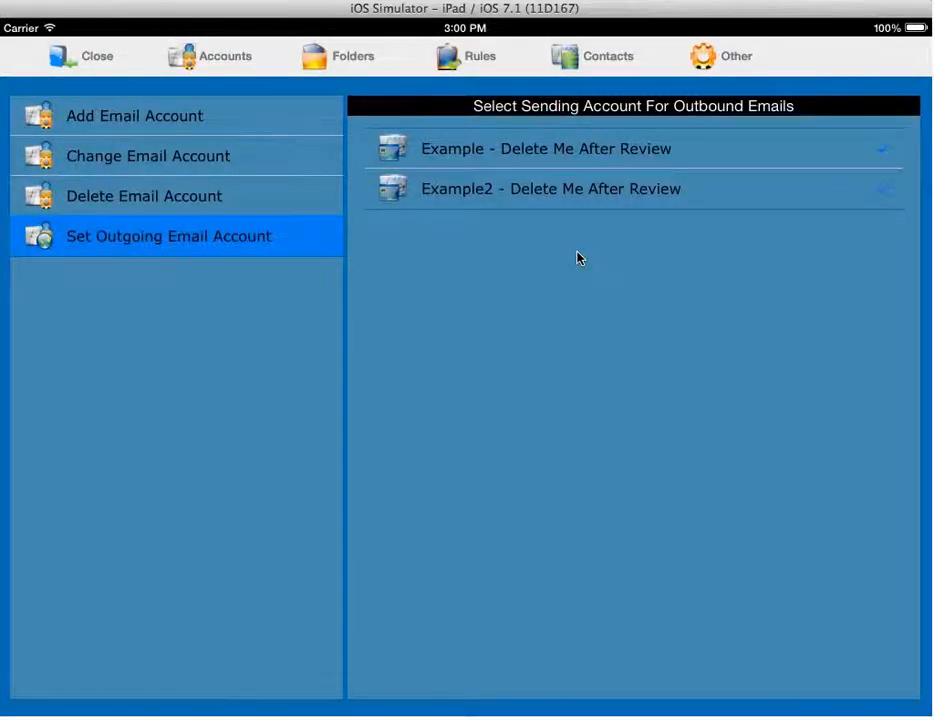
click(125, 117)
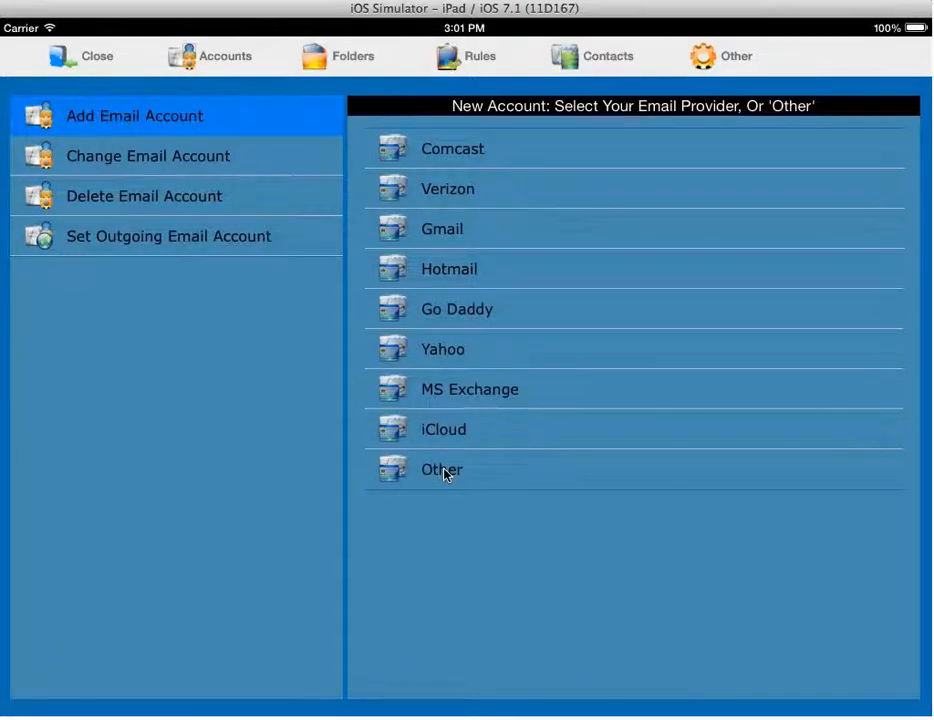
- Create a Gmail account with the email address, auto-filled user ID and password, and save it
click(440, 233)
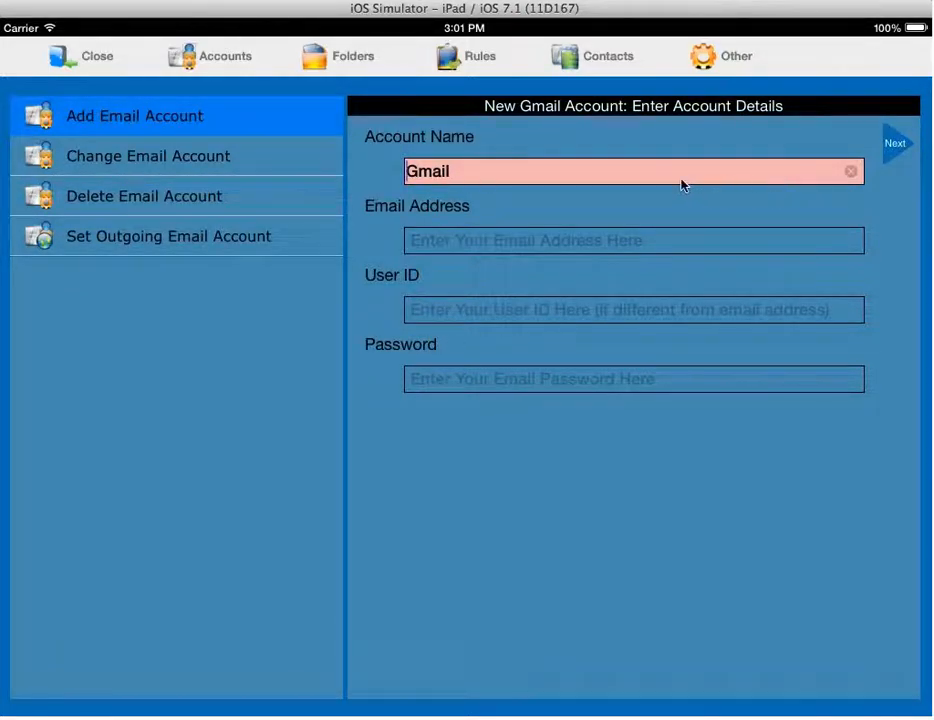
click(437, 243)
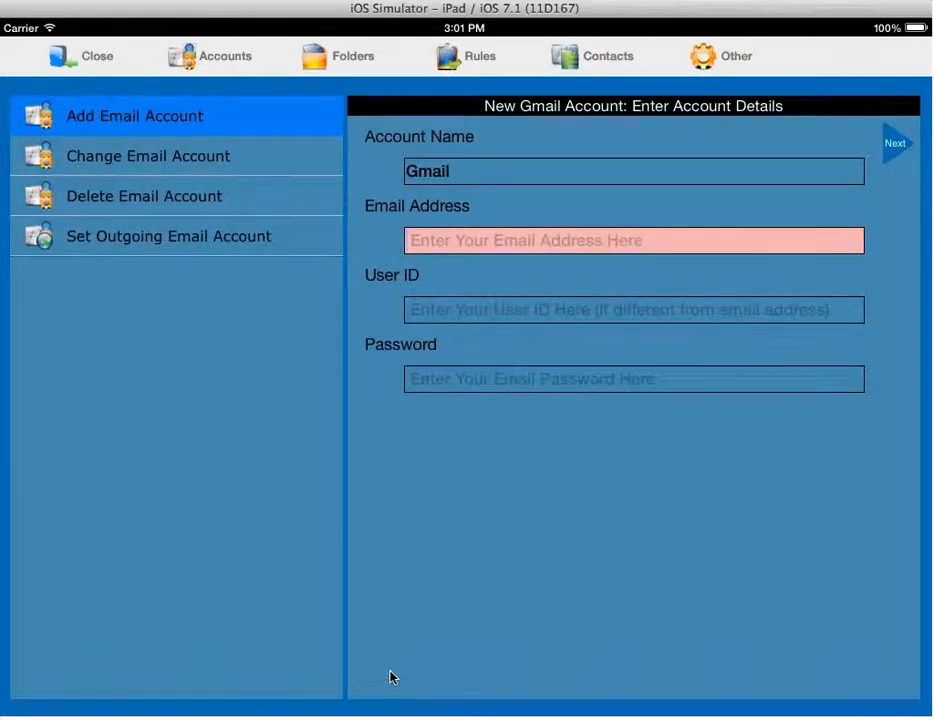
text(your)
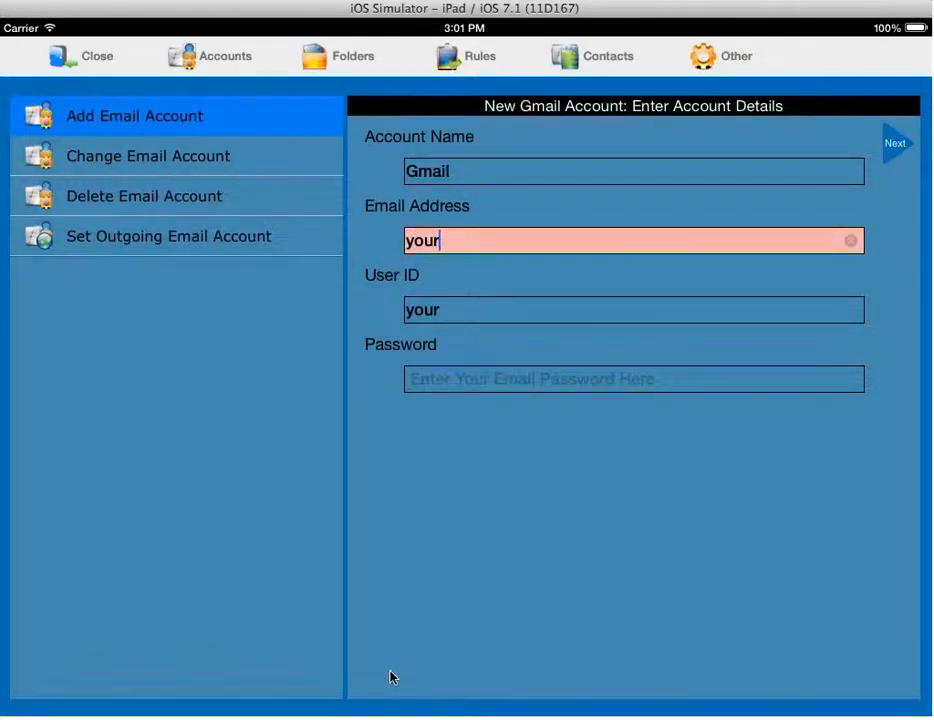
text(email@)
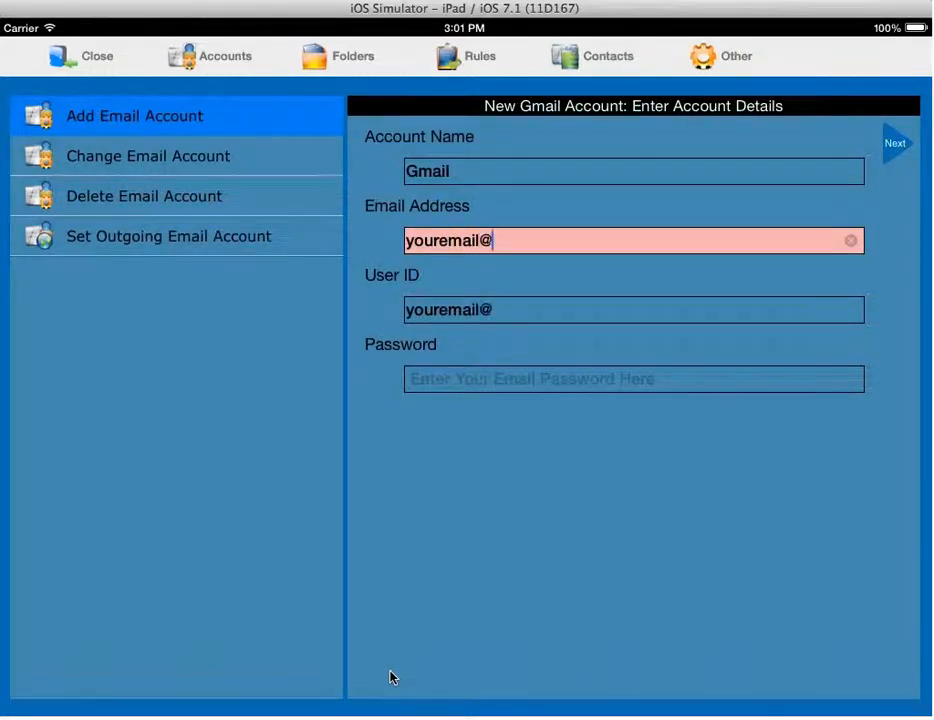
text(gma)
key(BackSpace)
text(mail.com)
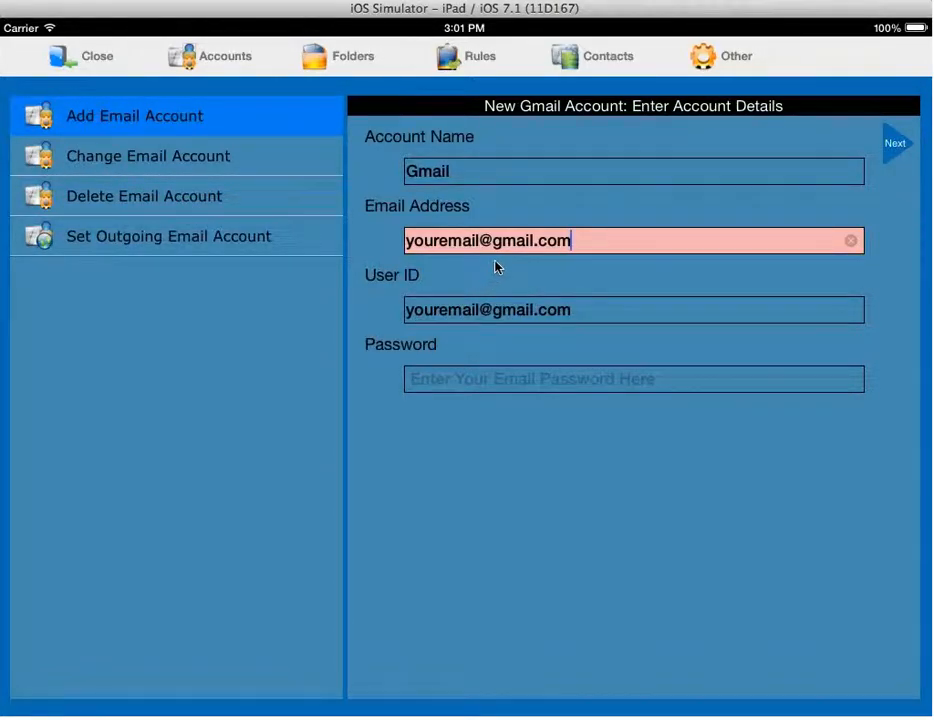
click(621, 314)
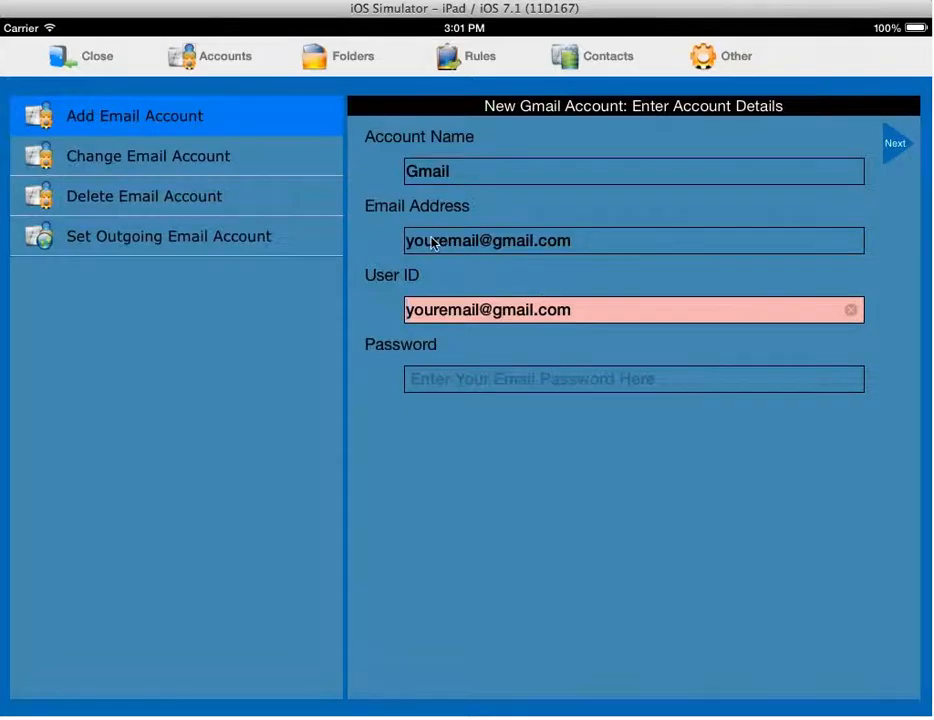
click(435, 380)
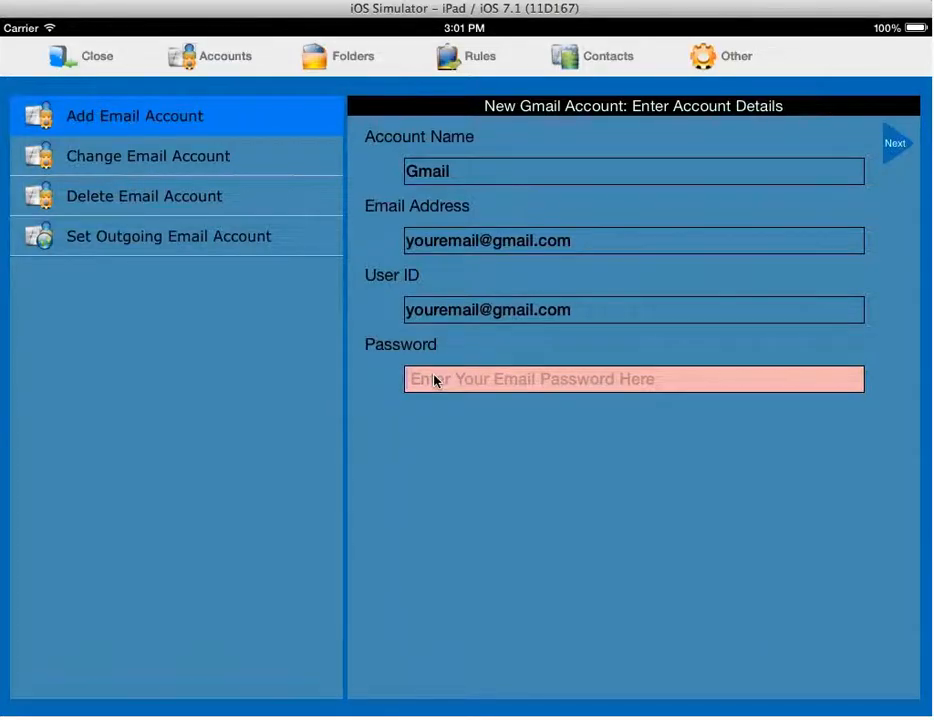
text(pass)
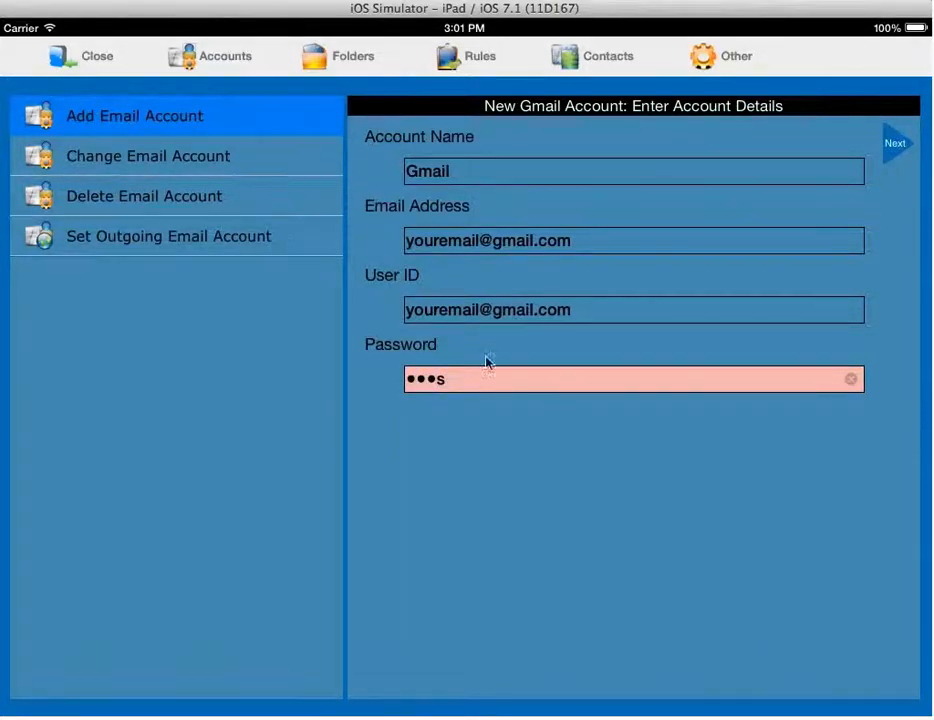
click(894, 146)
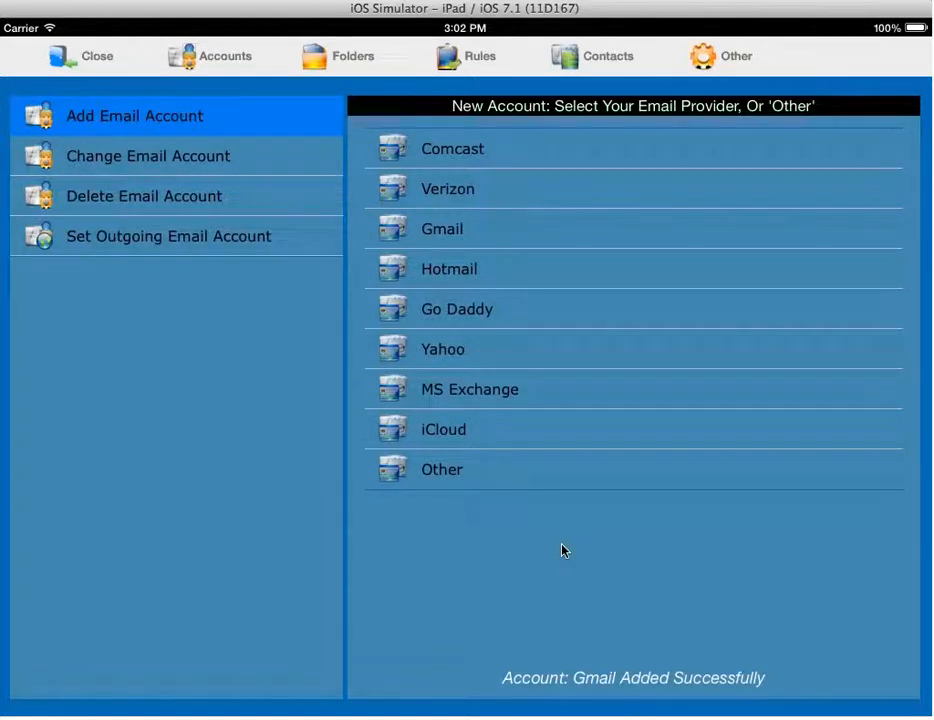
- Open the Gmail account's seven setting categories from the Change Email Account list
click(90, 166)
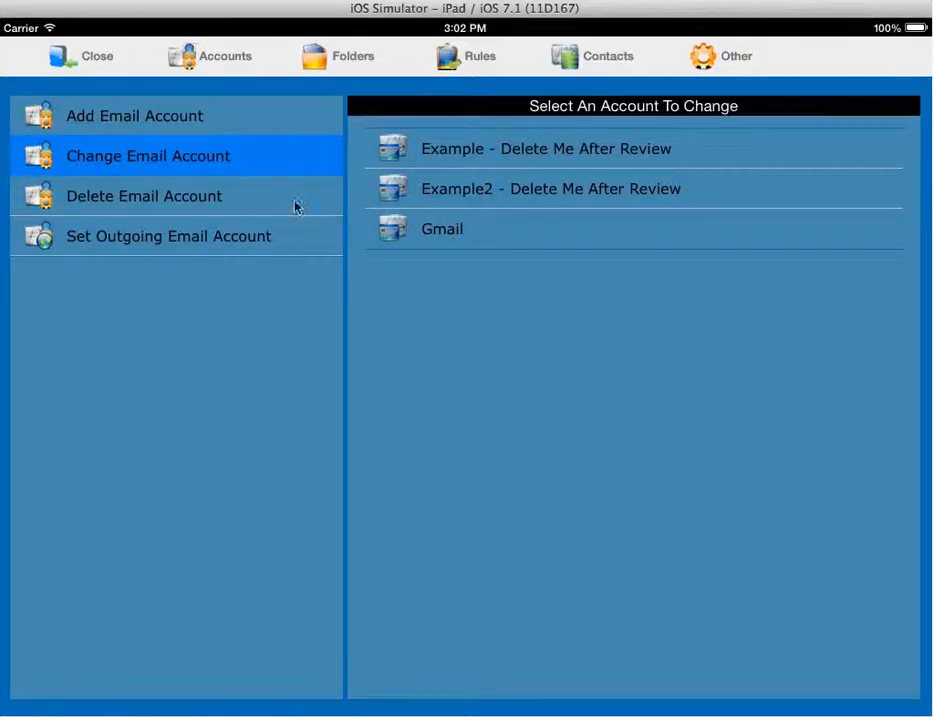
click(435, 230)
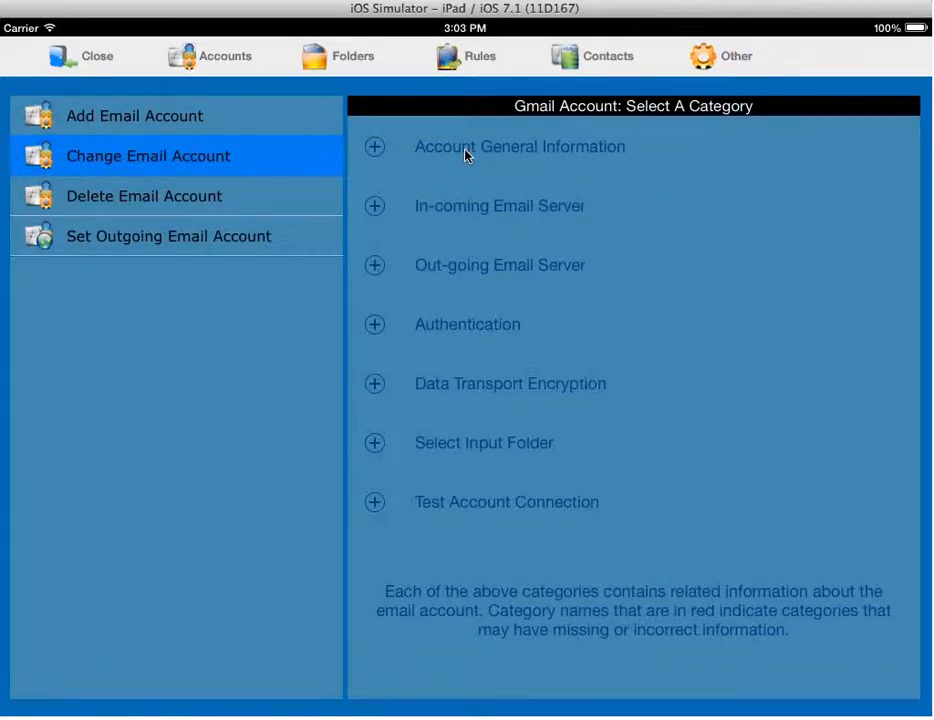
- Show Gmail's general information and the account-ordering list of Example, Example2 and Gmail
click(374, 150)
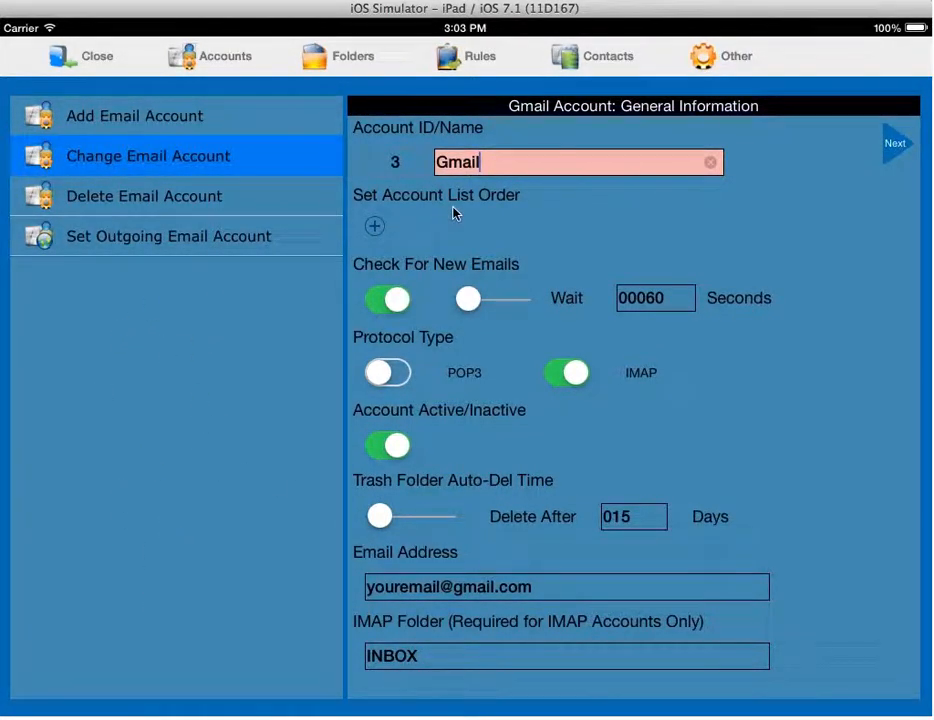
click(374, 227)
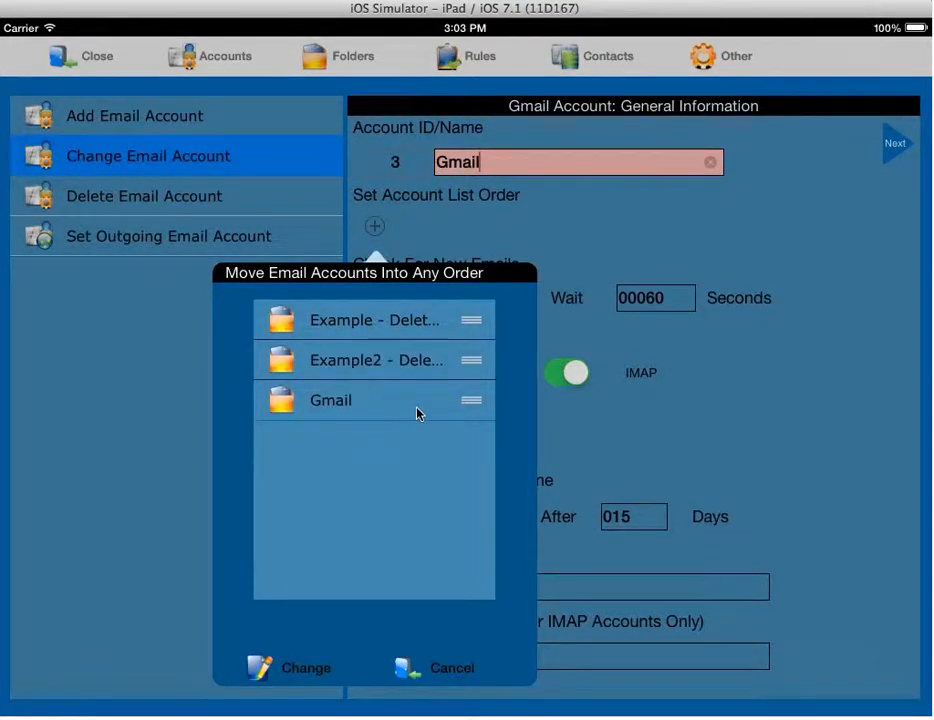
- Move Gmail to the top of the account order, ahead of Example and Example2
drag(471, 405, 465, 325)
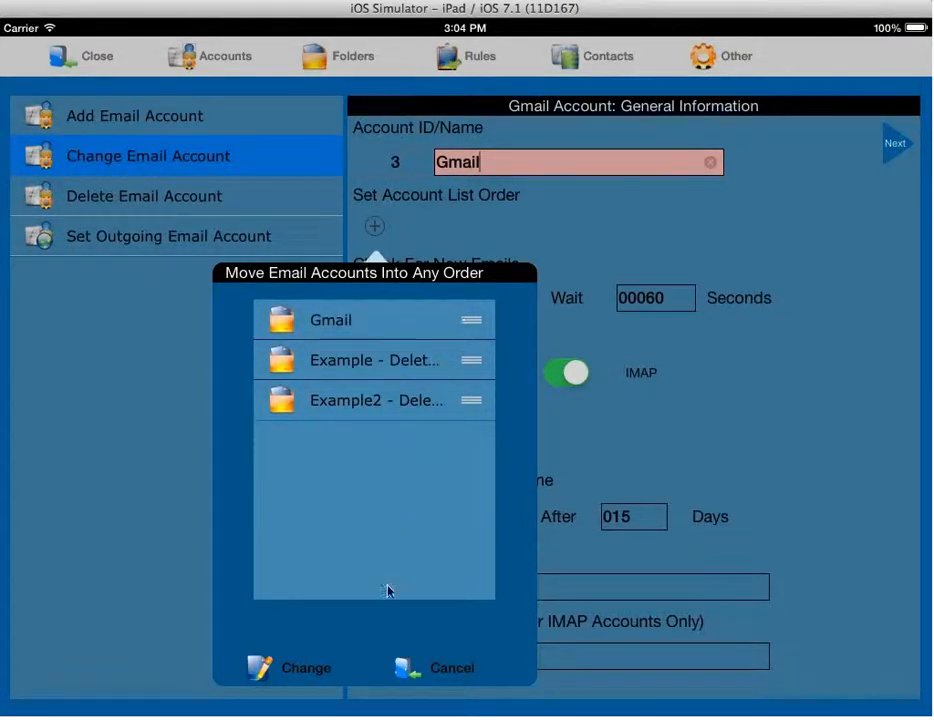
click(305, 671)
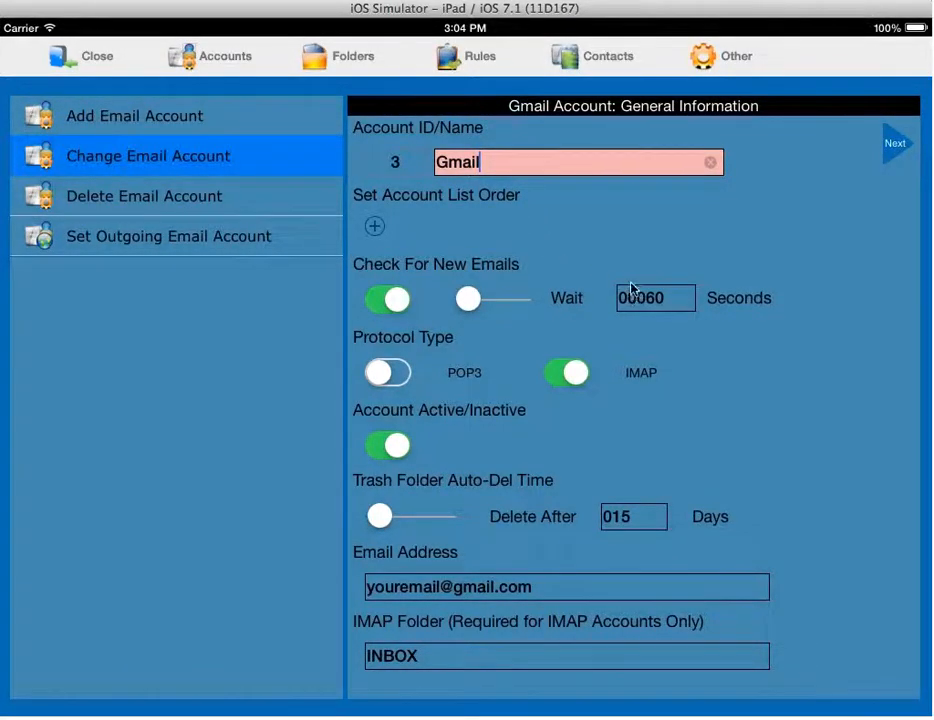
click(680, 298)
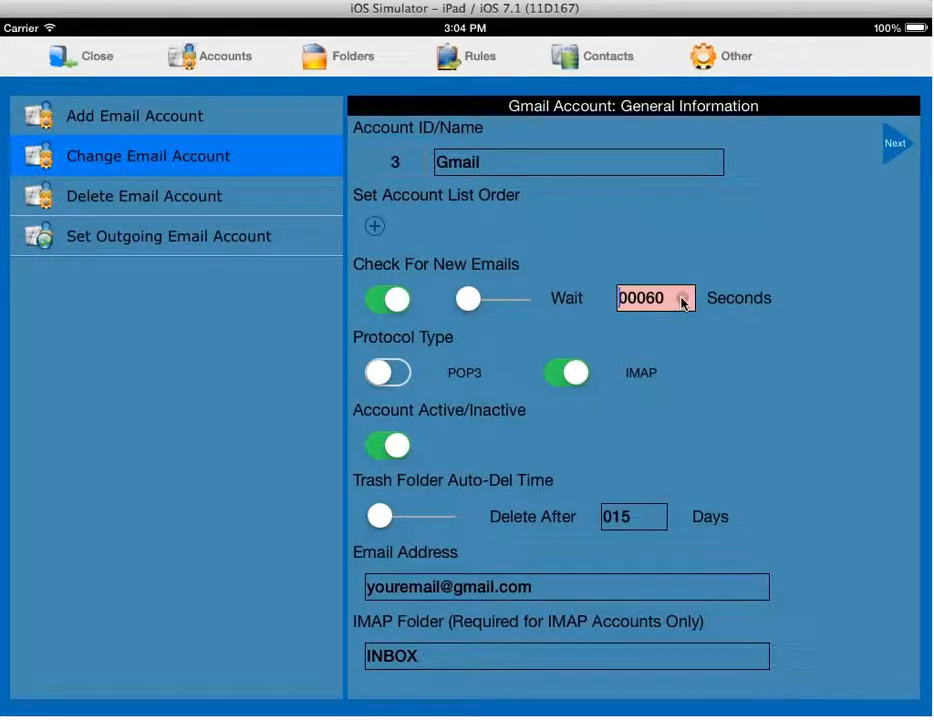
- Change Gmail's new-mail check wait from 00060 to 0, making checking Manual
click(682, 299)
text(0)
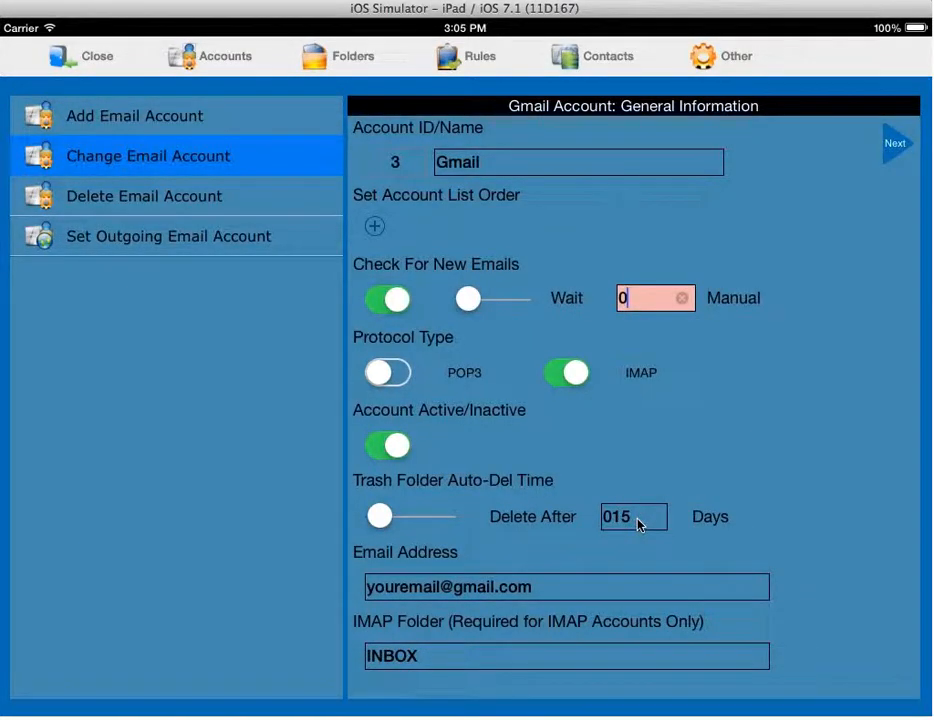
- Set Gmail's trash folder auto-delete to 15 days
drag(379, 516, 386, 517)
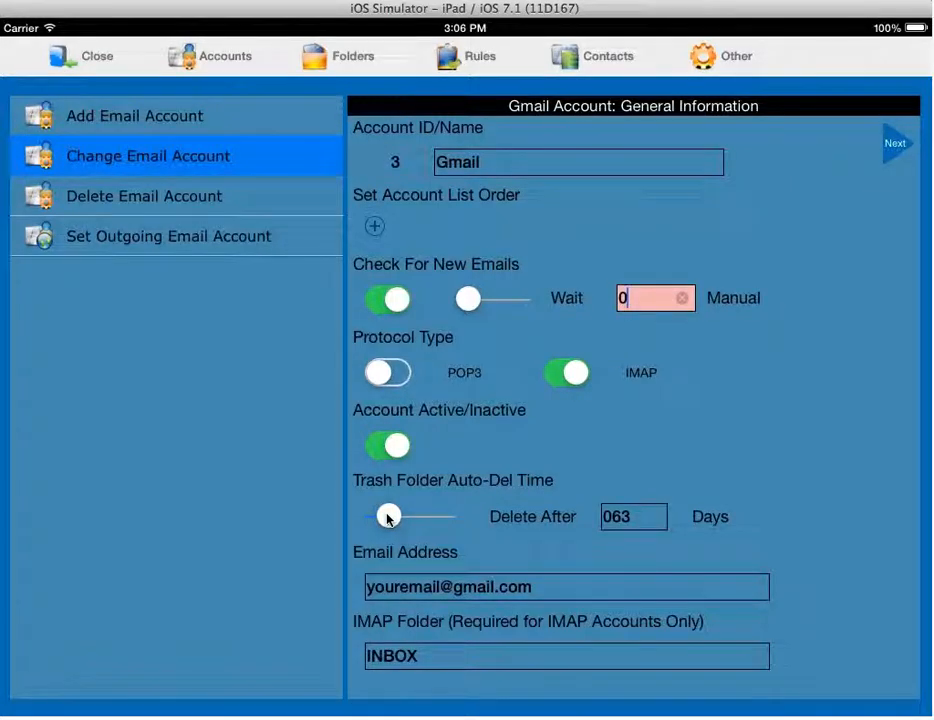
drag(388, 518, 357, 520)
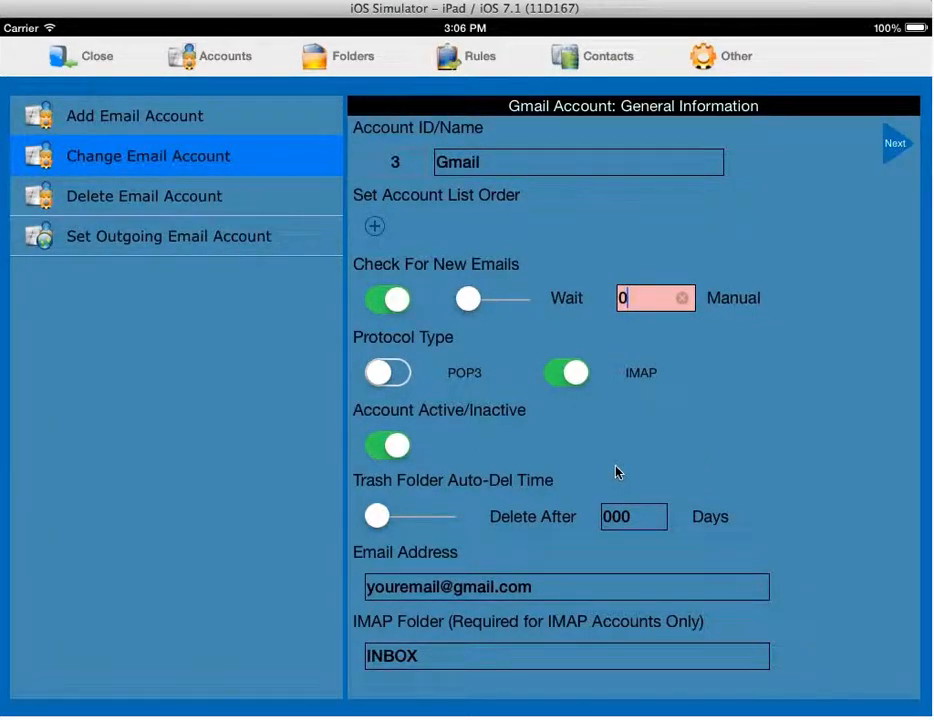
click(648, 520)
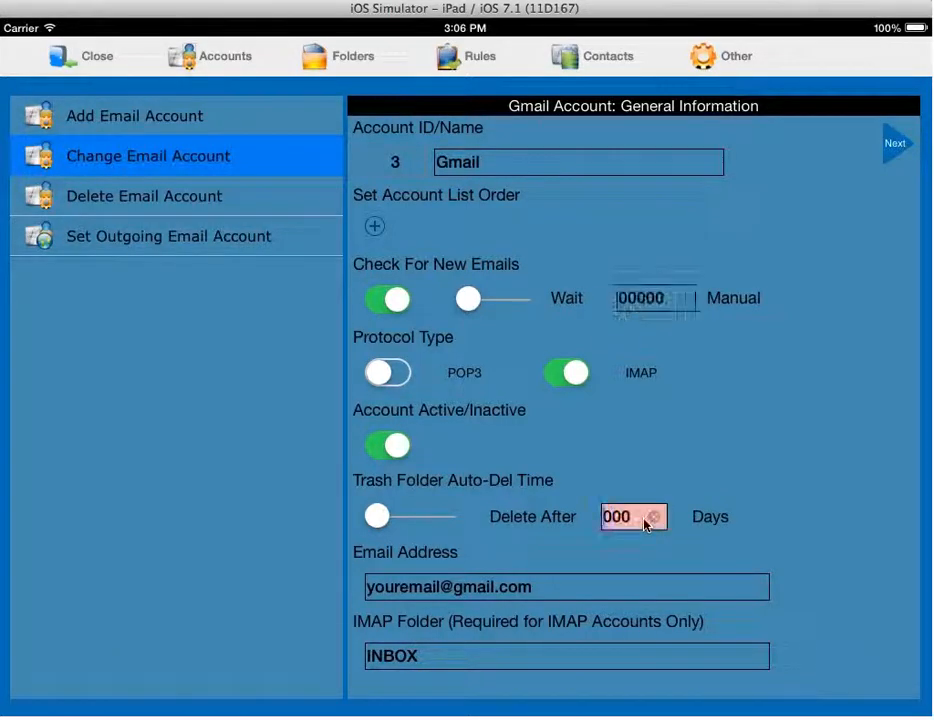
click(653, 517)
text(1)
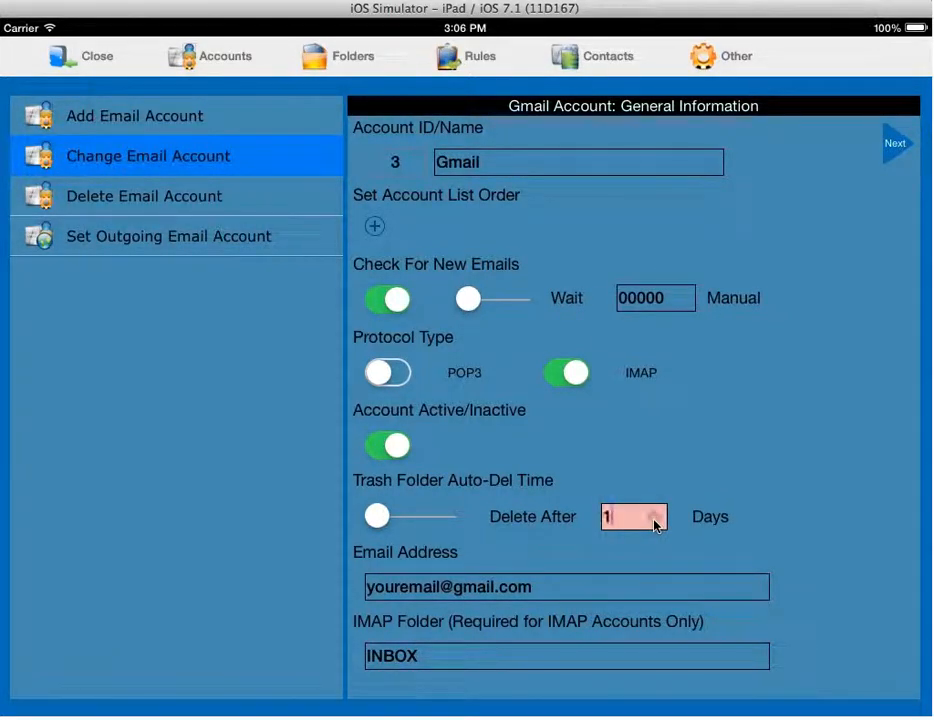
text(5)
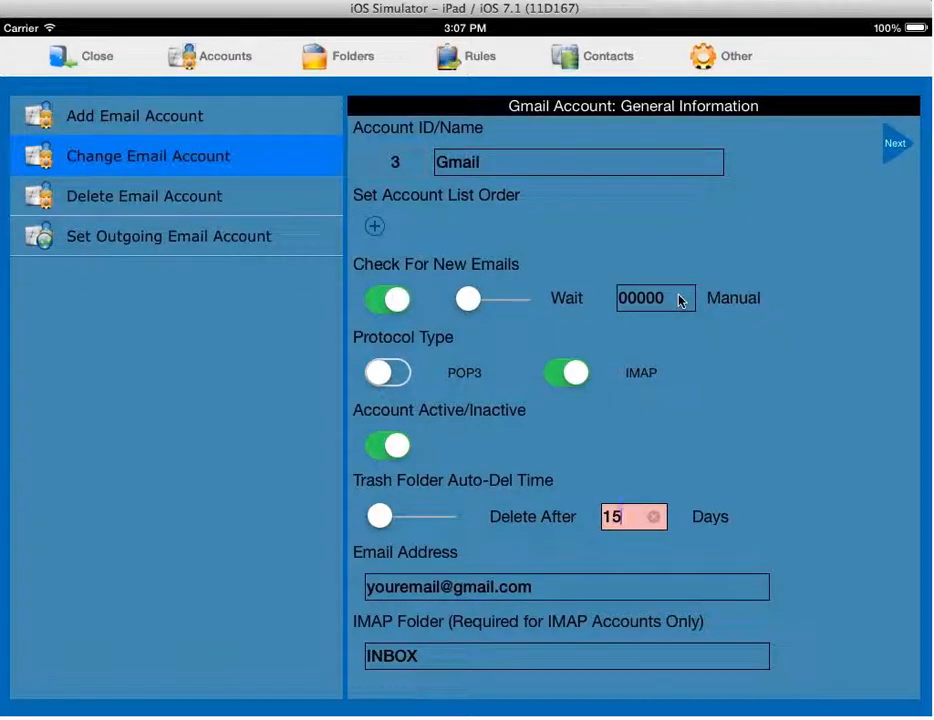
- Save Gmail's general information and its incoming server settings (imap.gmail.com, port 993)
click(892, 146)
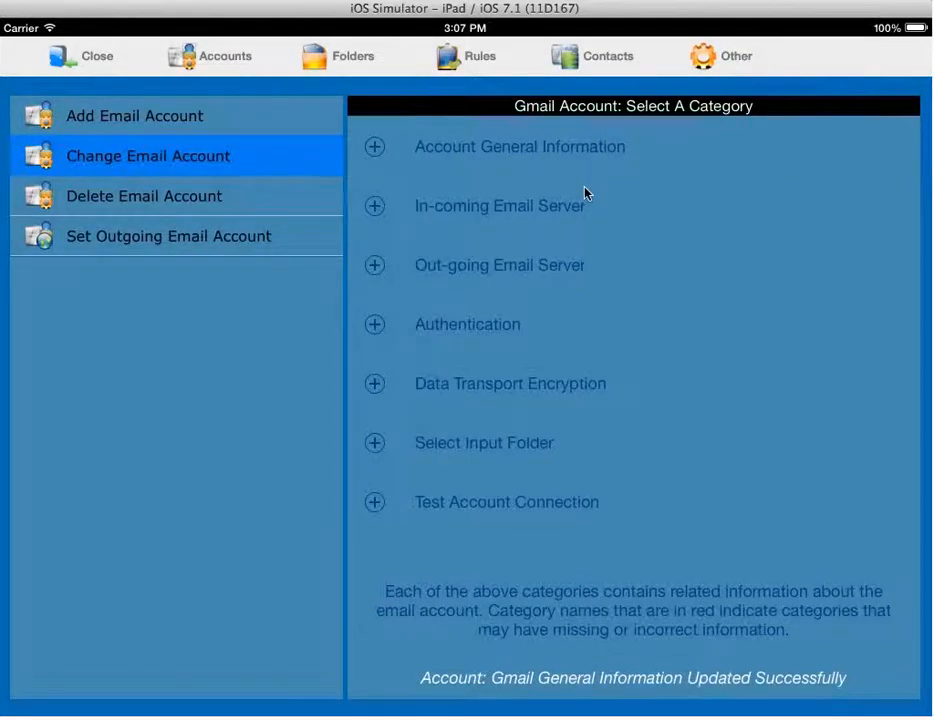
click(374, 207)
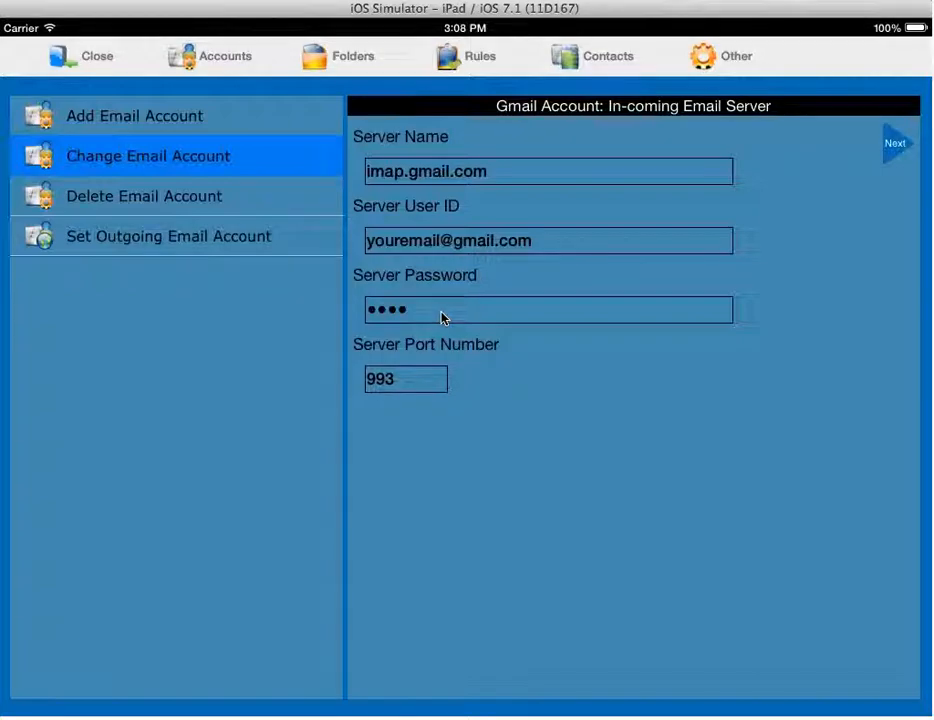
click(896, 148)
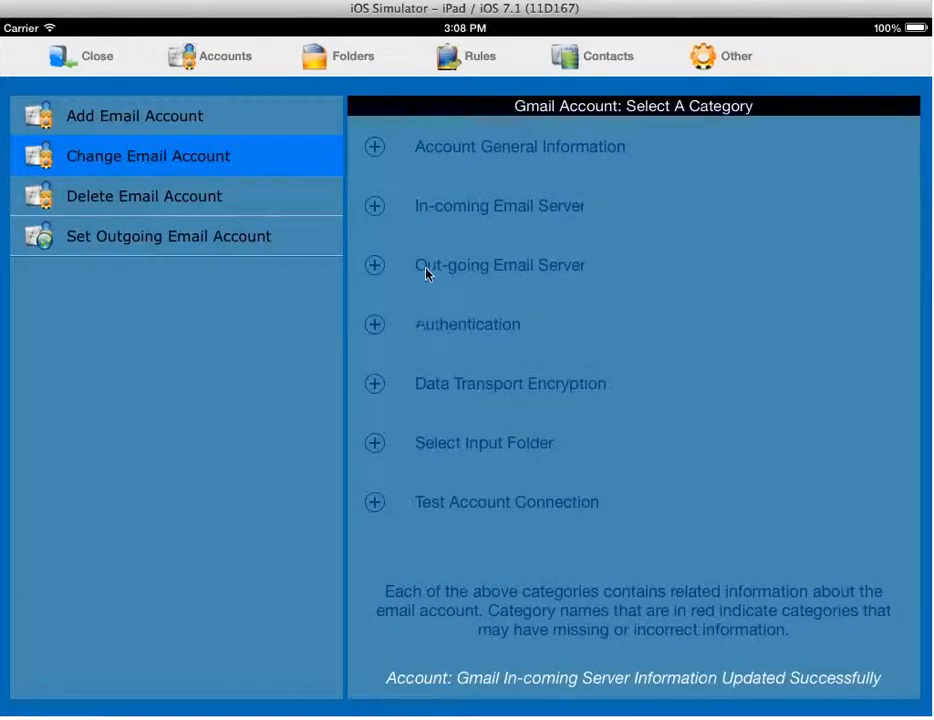
- Save Gmail's outgoing server settings (smtp.gmail.com, port 465) and show its Authentication page
click(375, 267)
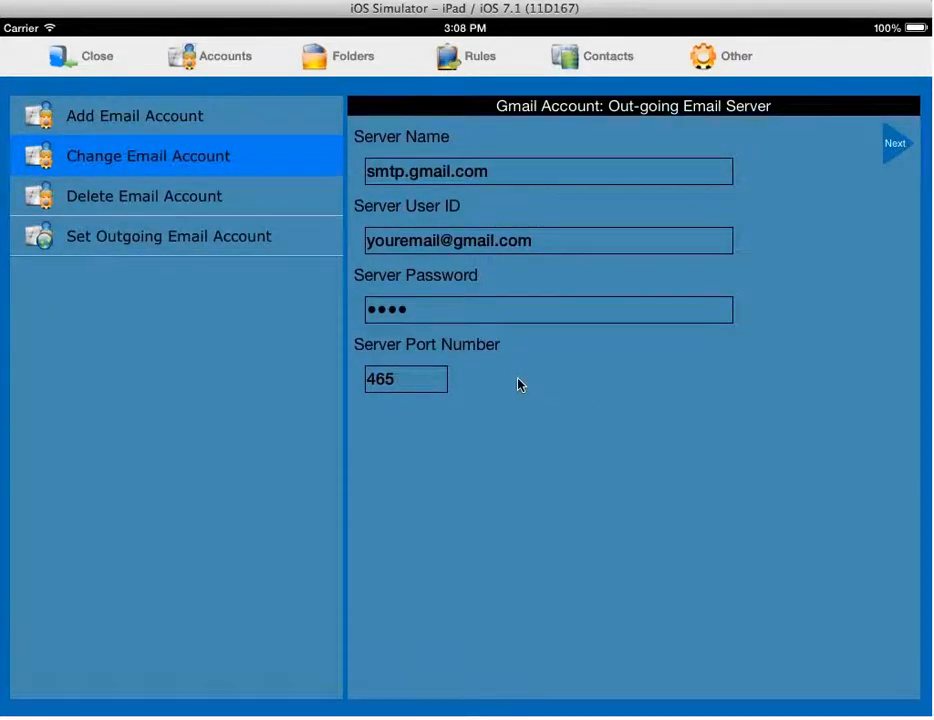
click(894, 147)
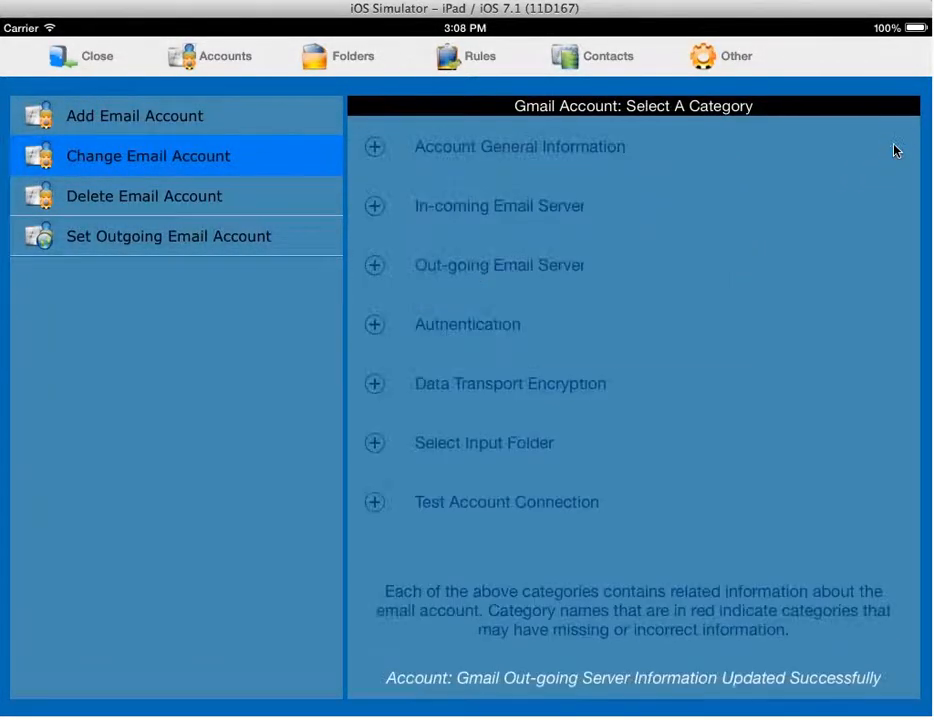
click(375, 327)
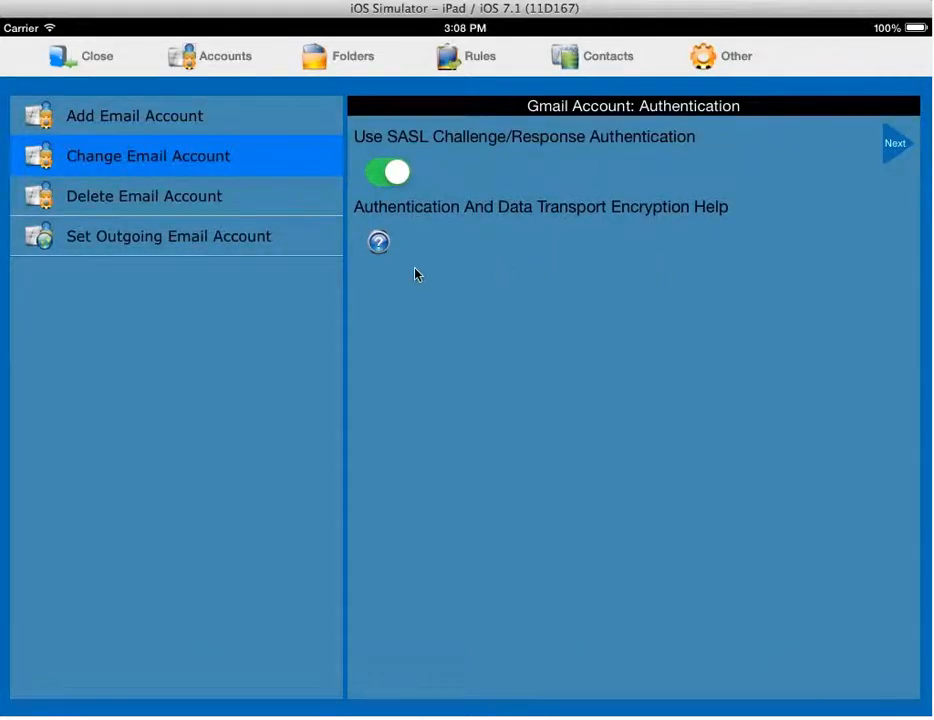
- Check the authentication help, then save Gmail's authentication with SASL challenge/response on
click(379, 244)
click(379, 244)
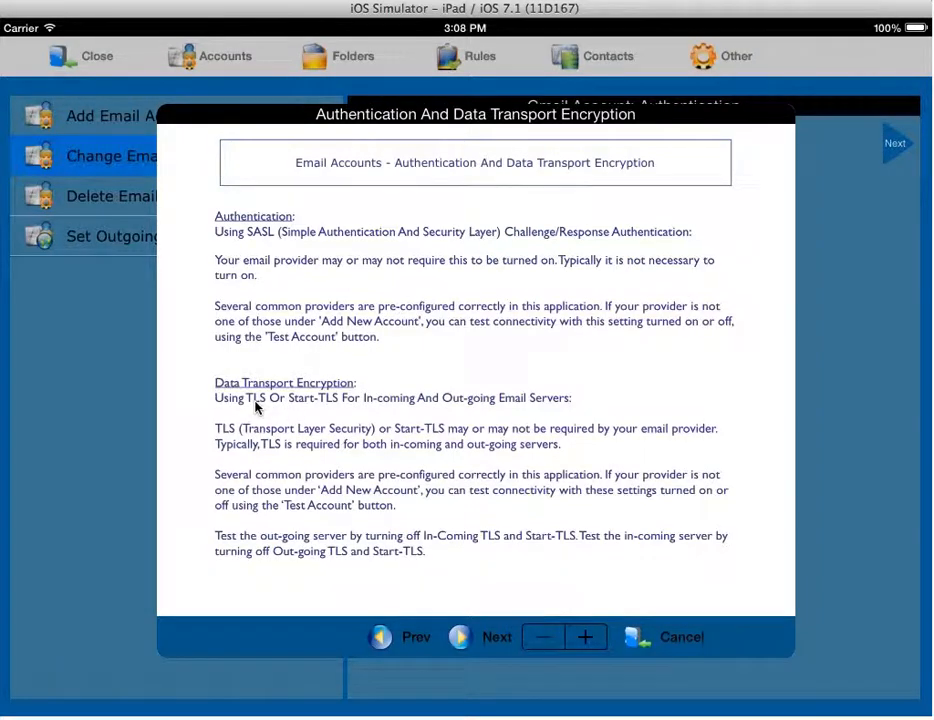
click(865, 376)
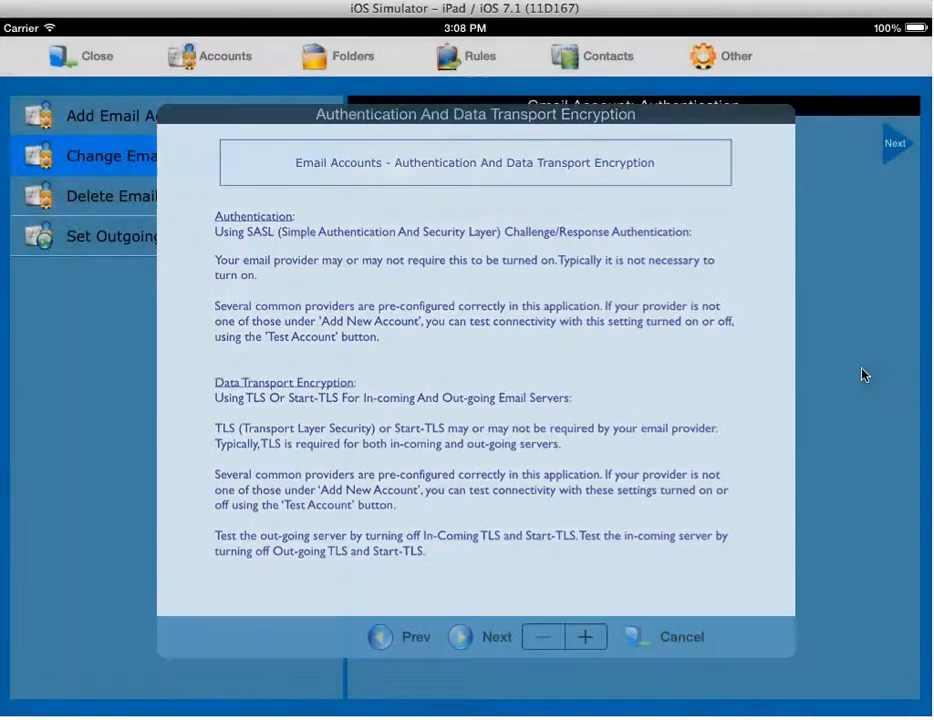
click(894, 144)
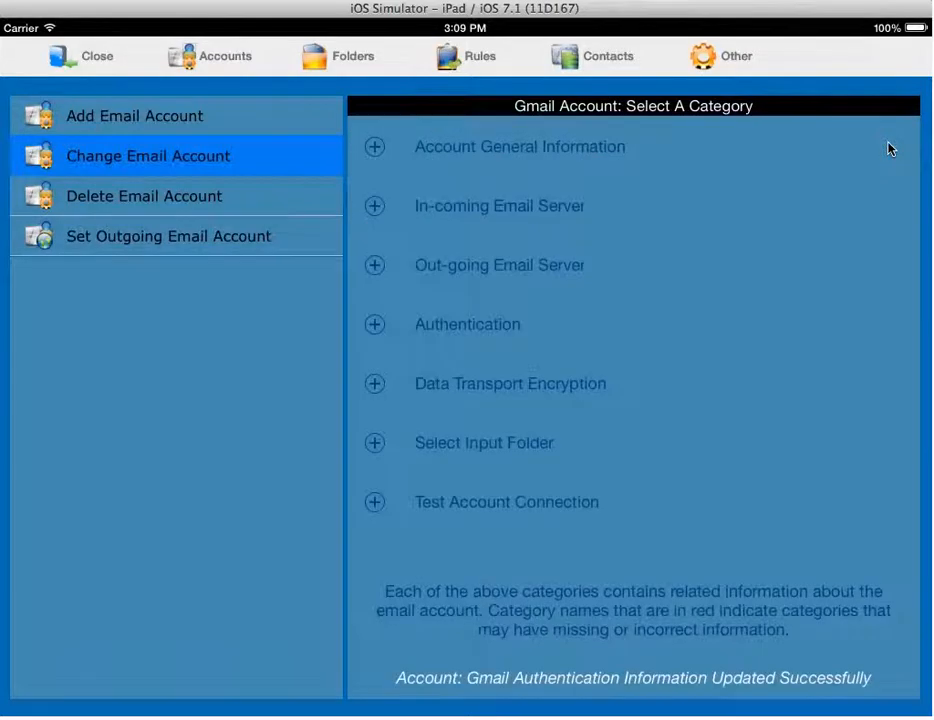
- Save Gmail's Data Transport Encryption with TLS (SSL) on for both servers, Start-TLS off
click(375, 386)
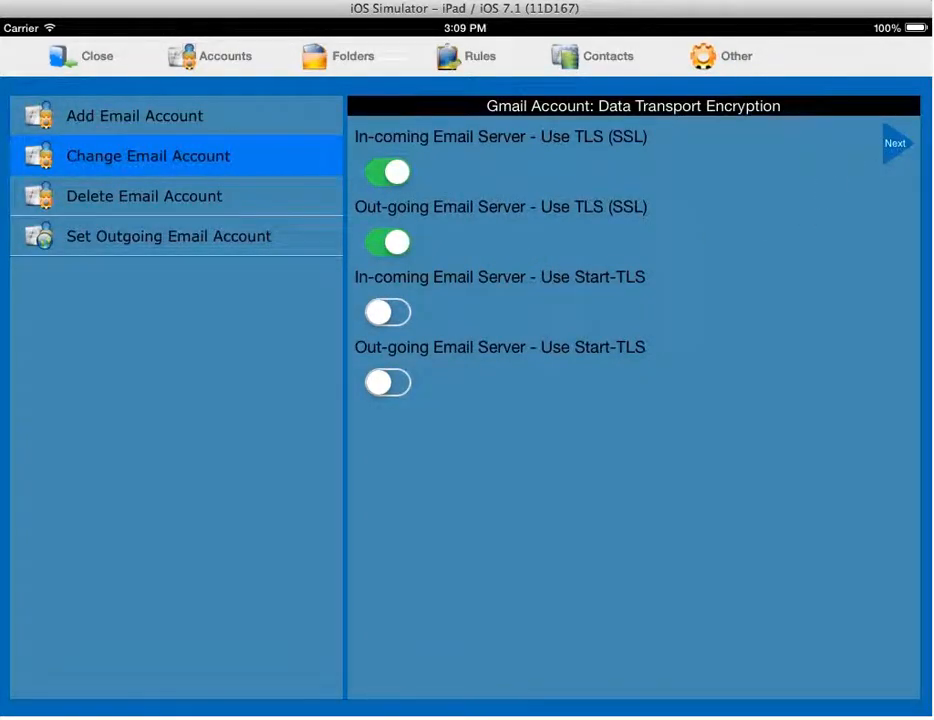
click(896, 146)
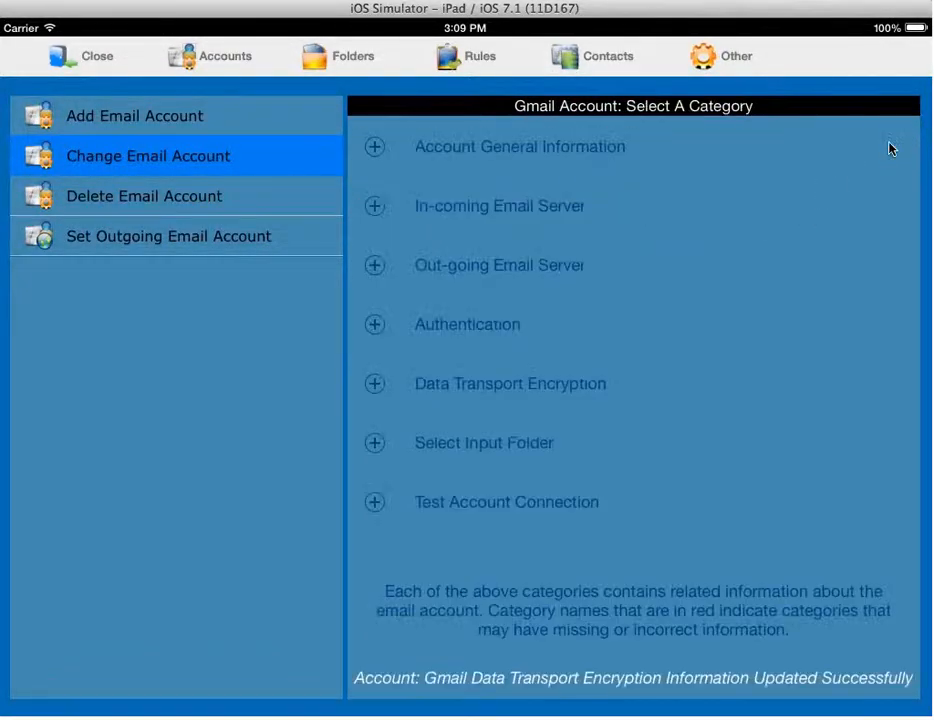
- Query the Gmail server for input folders, which fails with IMAP Folder Query Unsuccessful
click(375, 445)
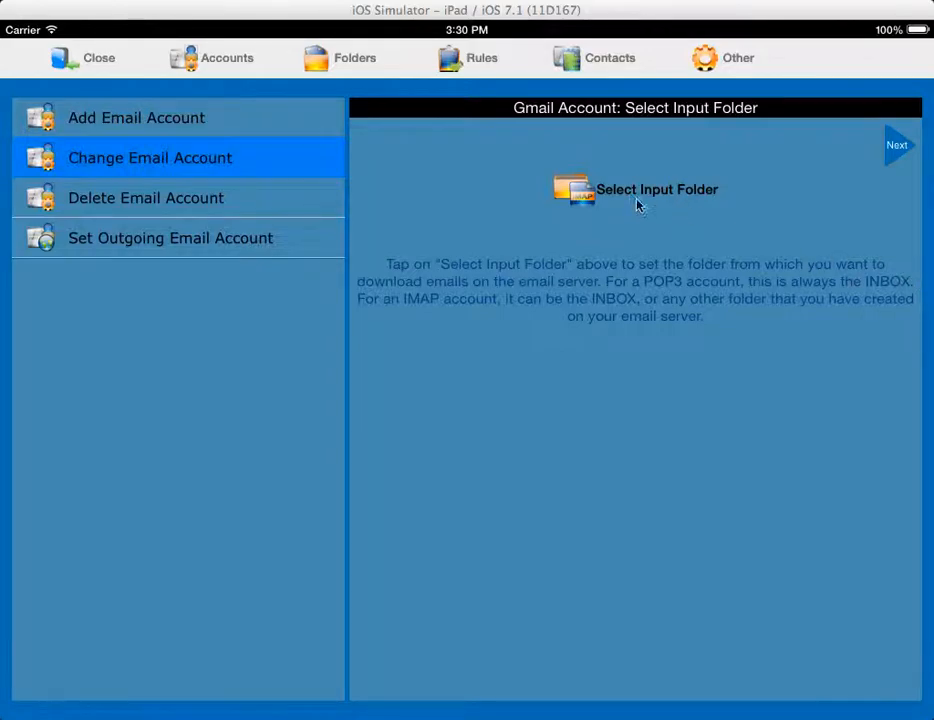
click(573, 190)
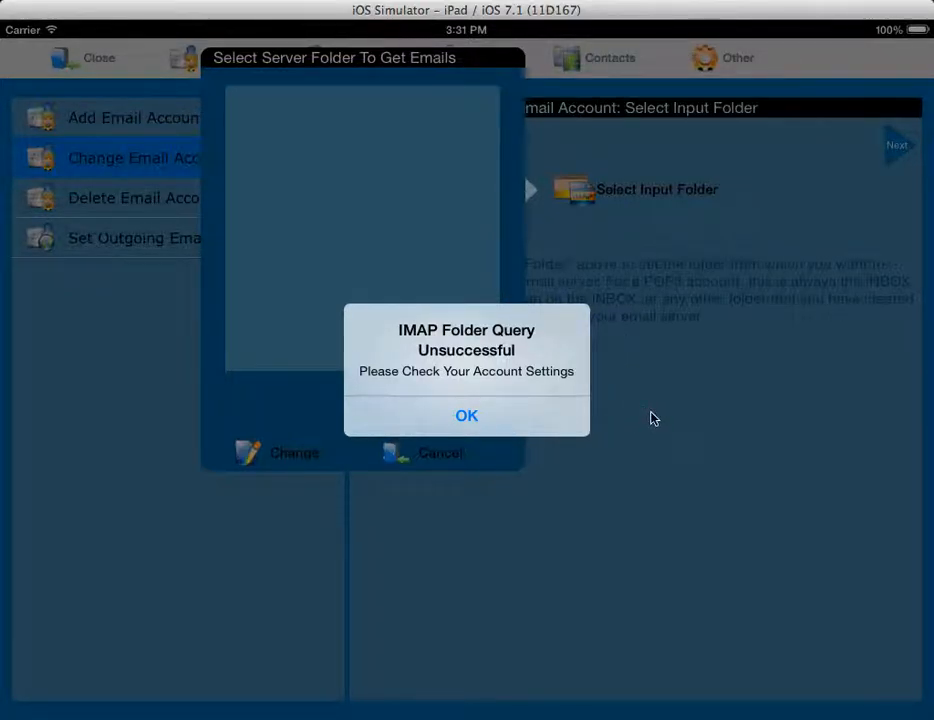
- Dismiss the folder query error and cancel the empty Select Server Folder chooser
click(468, 414)
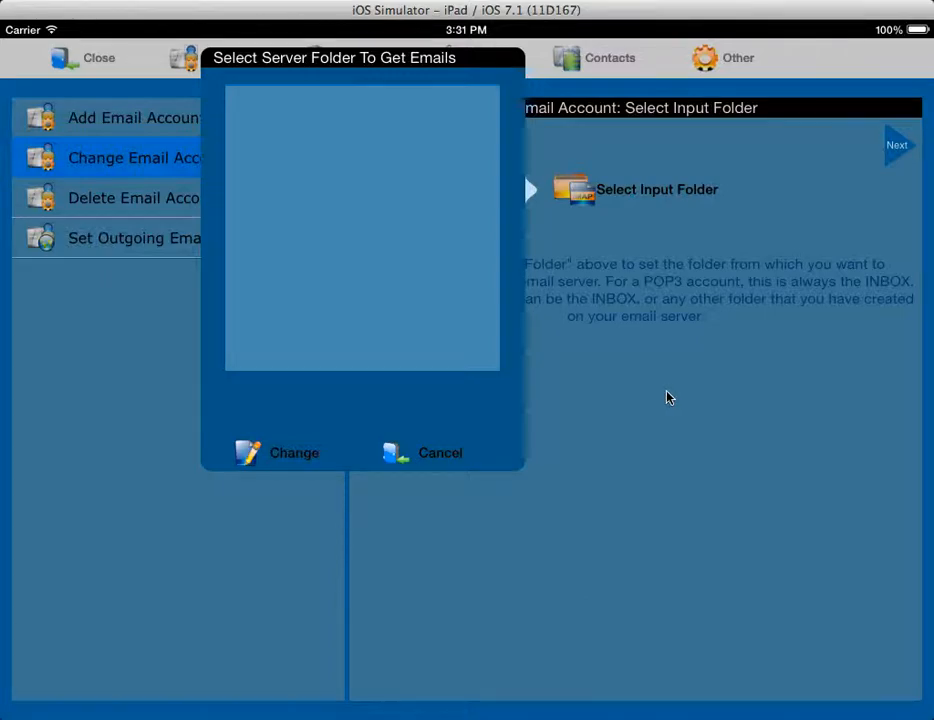
click(440, 455)
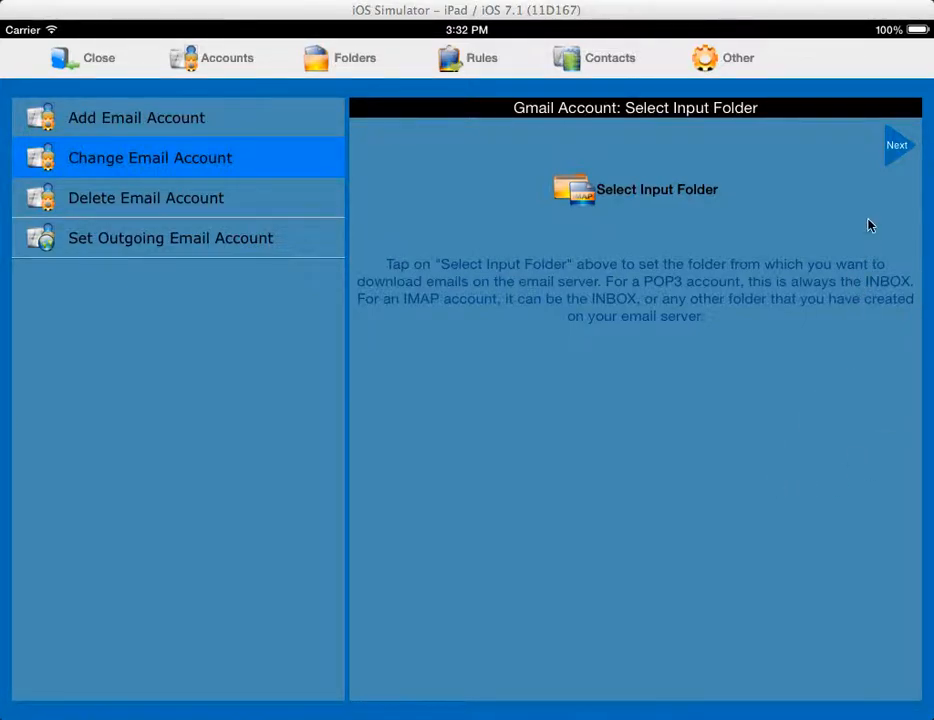
- Save the input folder page, run Test Account for Gmail, and dismiss the IMAP failure alert
click(897, 148)
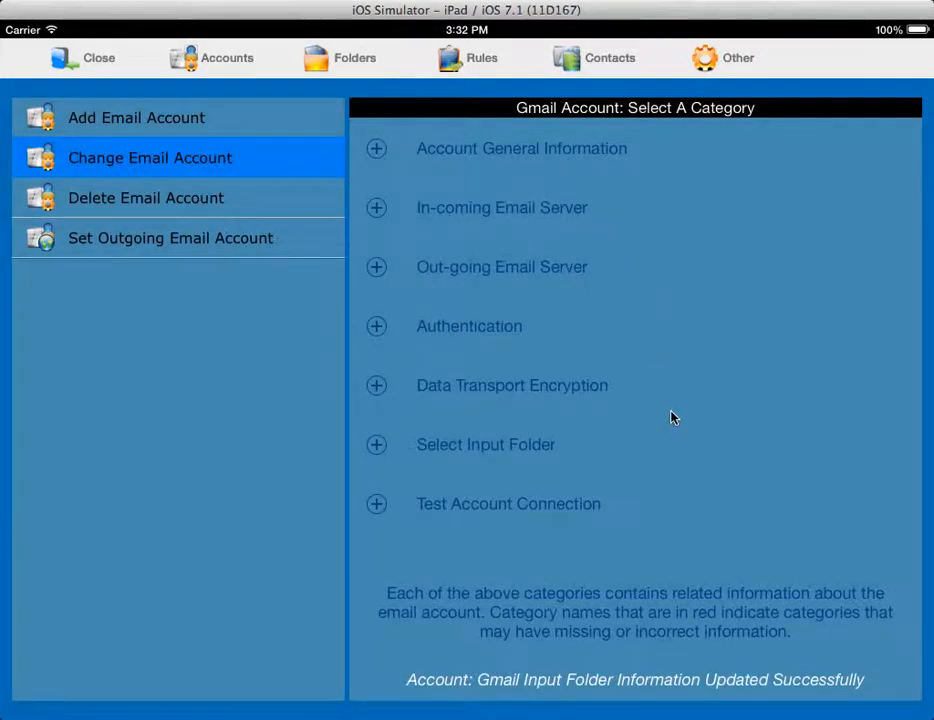
click(376, 505)
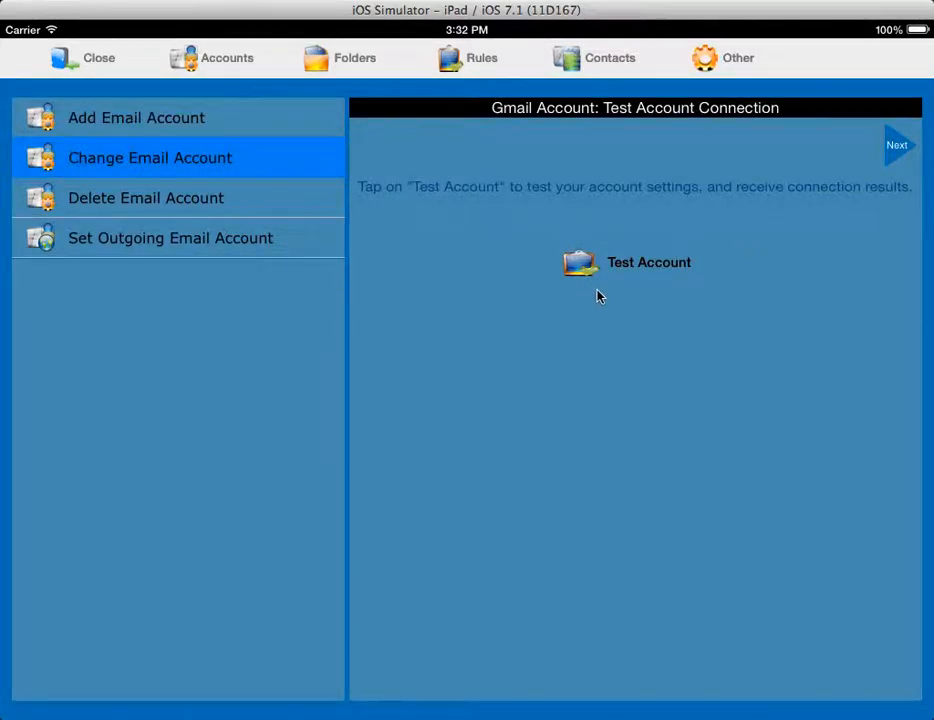
click(583, 265)
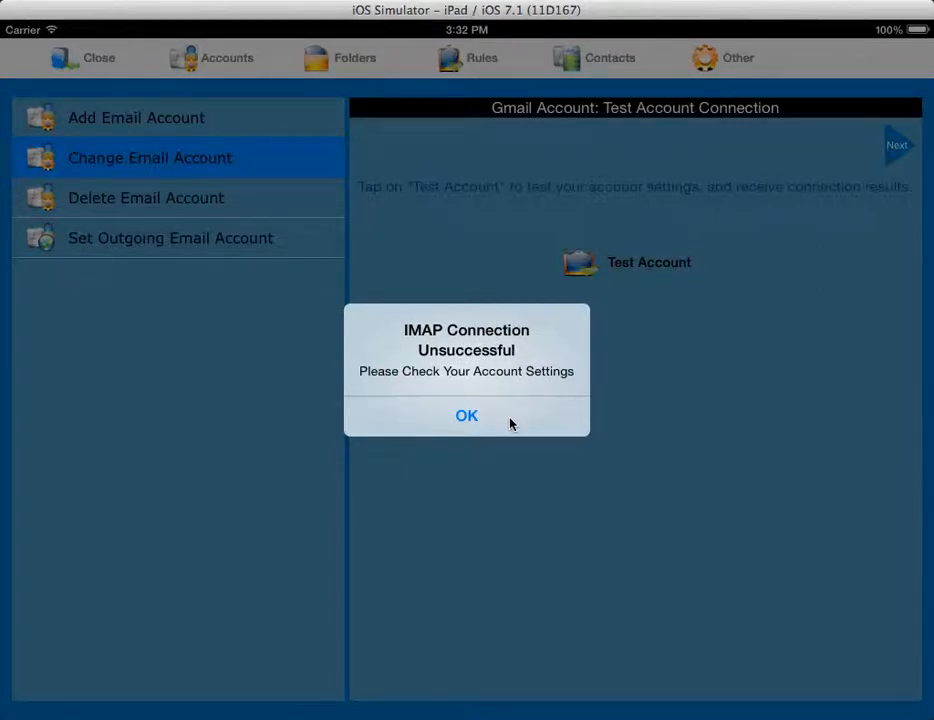
click(467, 416)
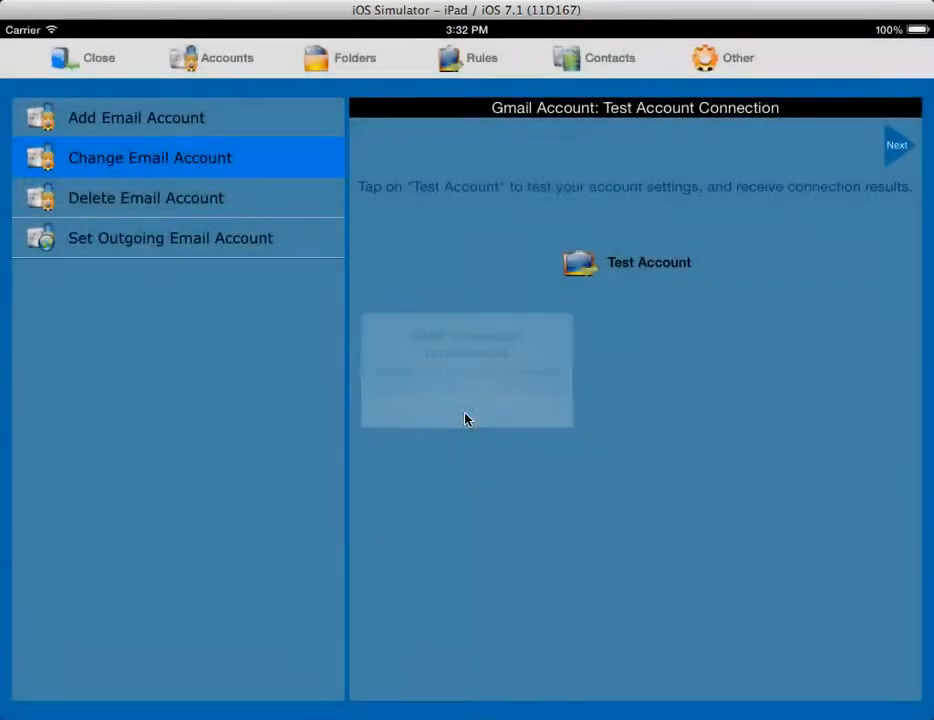
- Review Gmail's Account General Information and save it, getting the update-successful confirmation
click(899, 147)
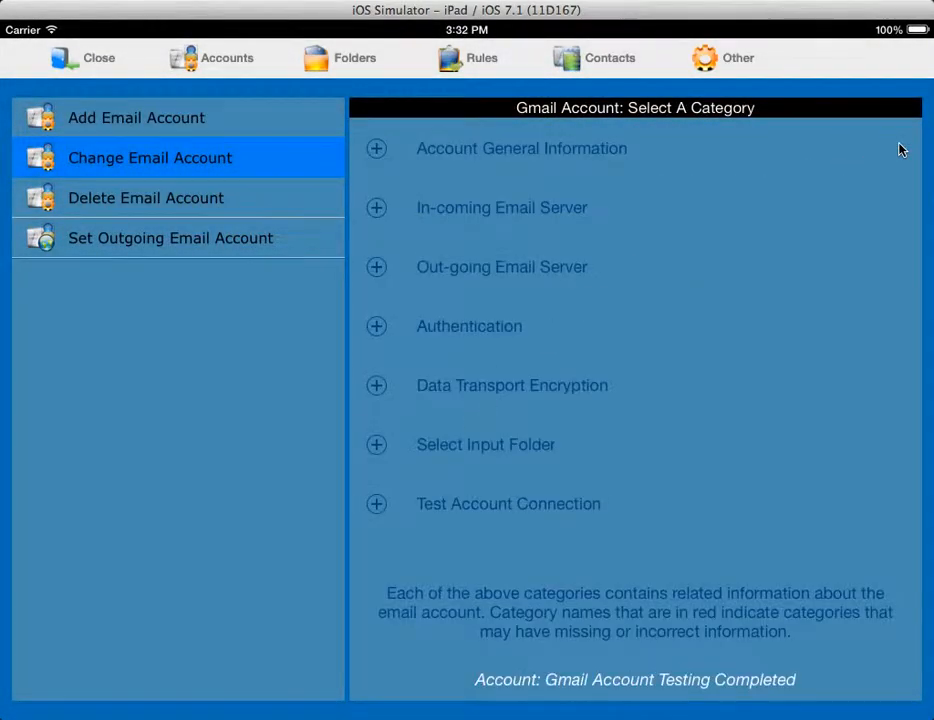
click(380, 150)
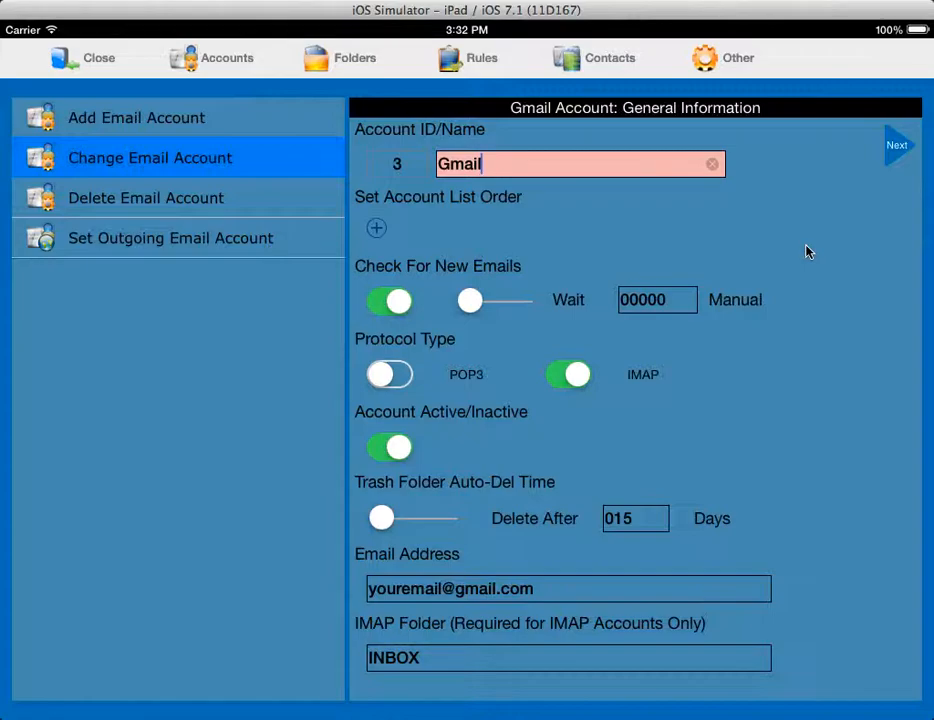
click(897, 148)
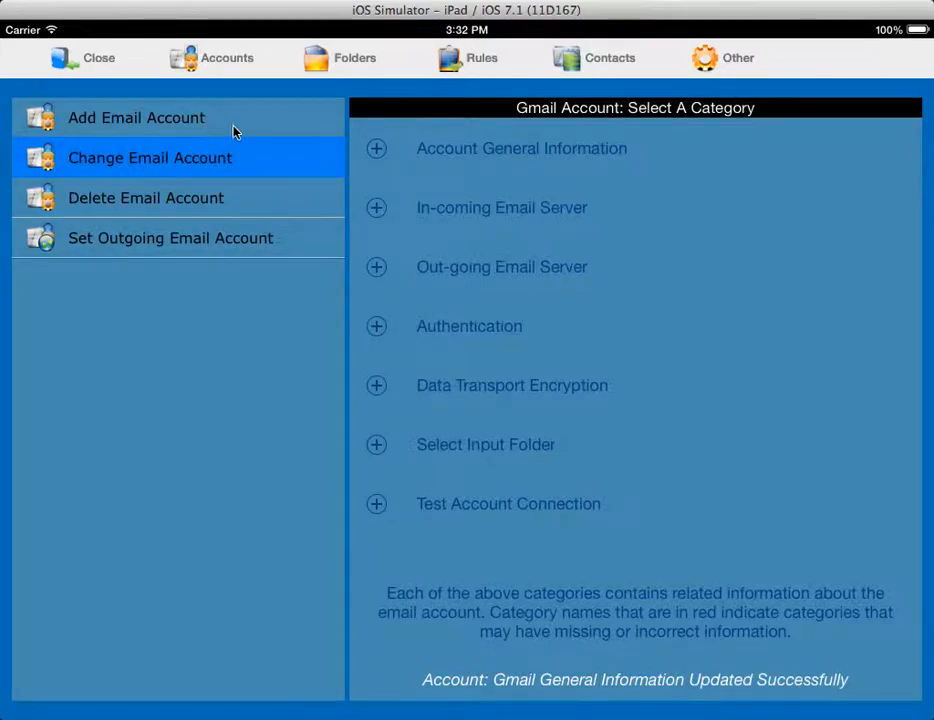
- Delete both 'Example - Delete Me After Review' accounts, confirming each with OK
click(92, 203)
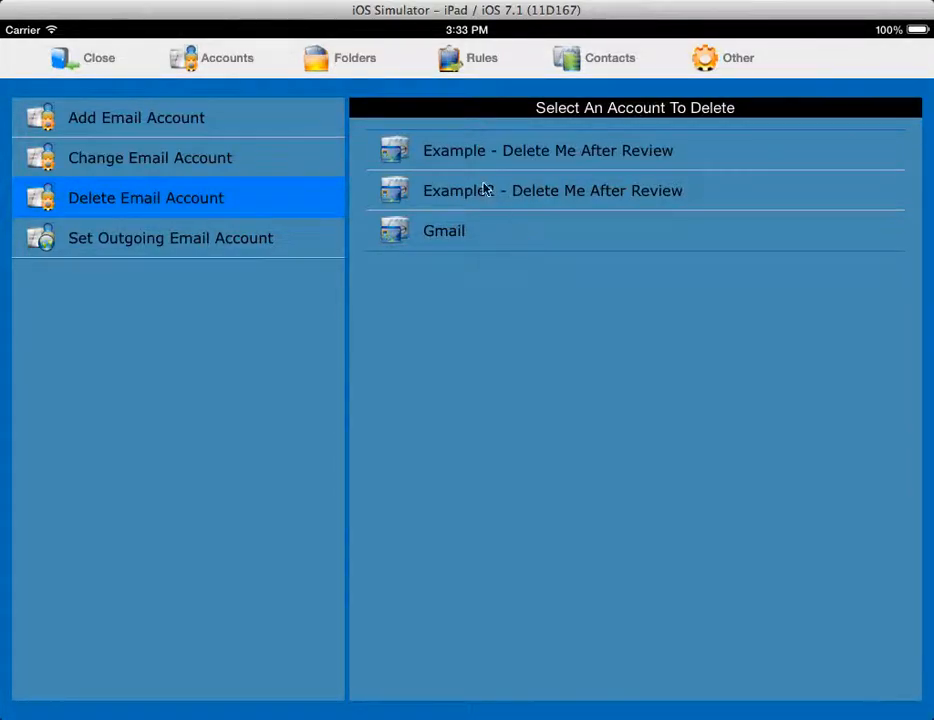
click(440, 155)
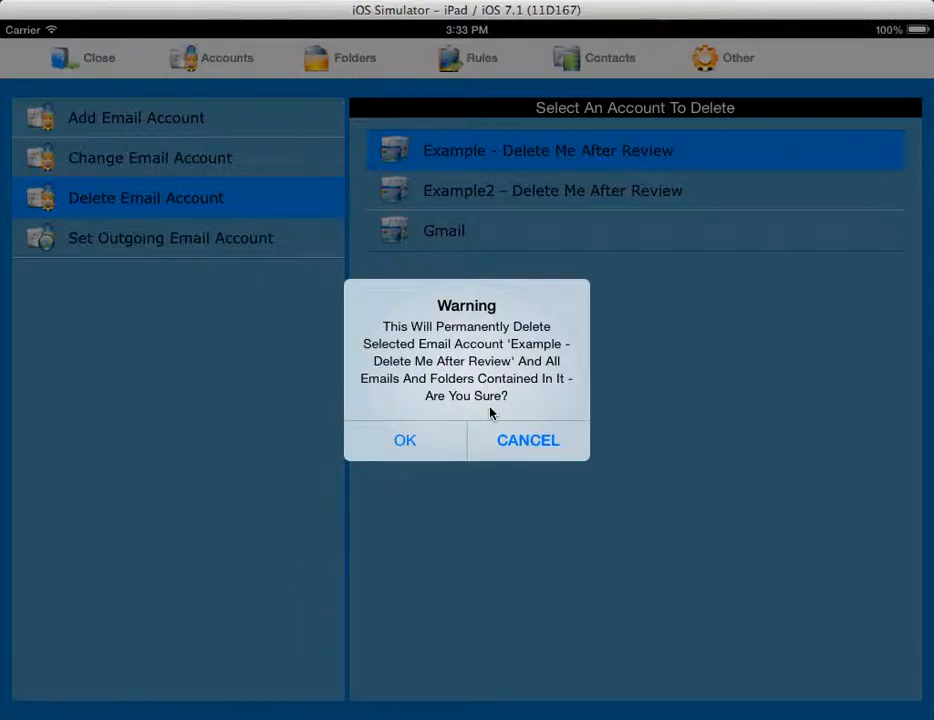
click(402, 442)
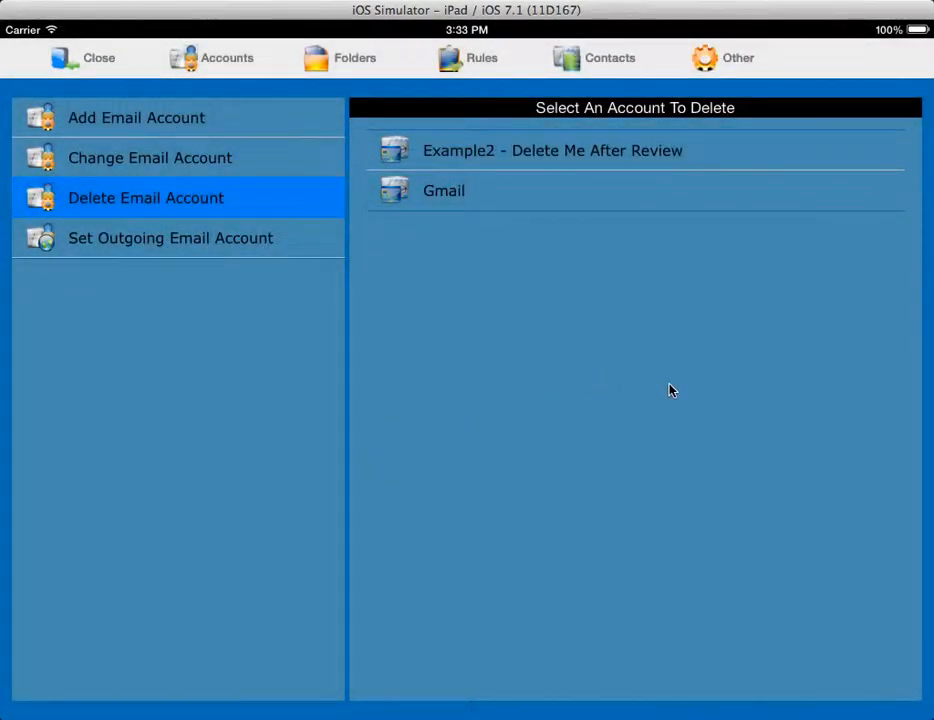
click(447, 151)
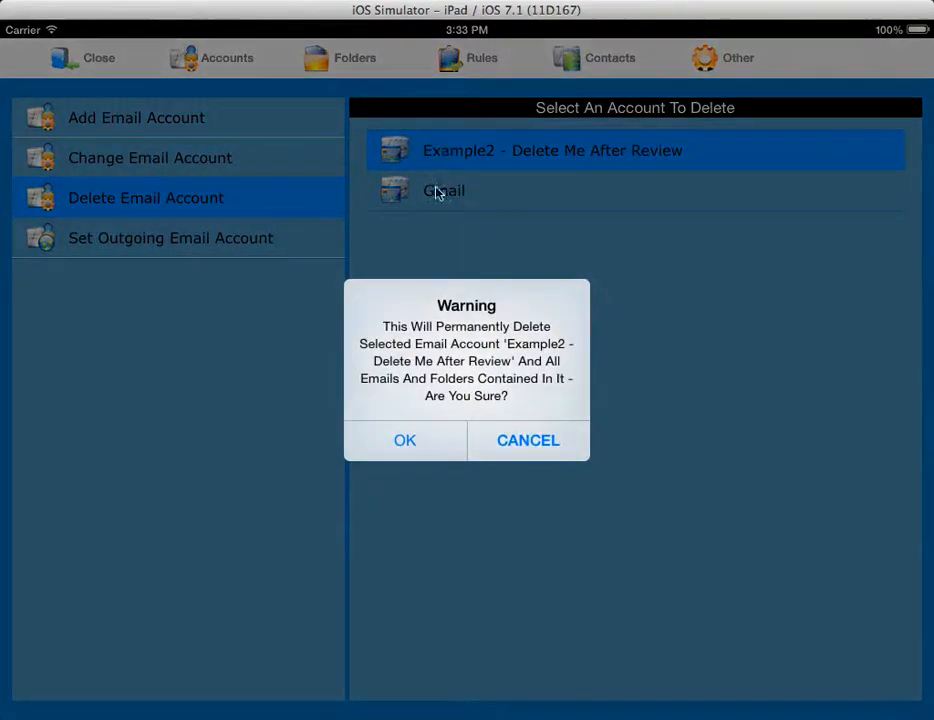
click(421, 444)
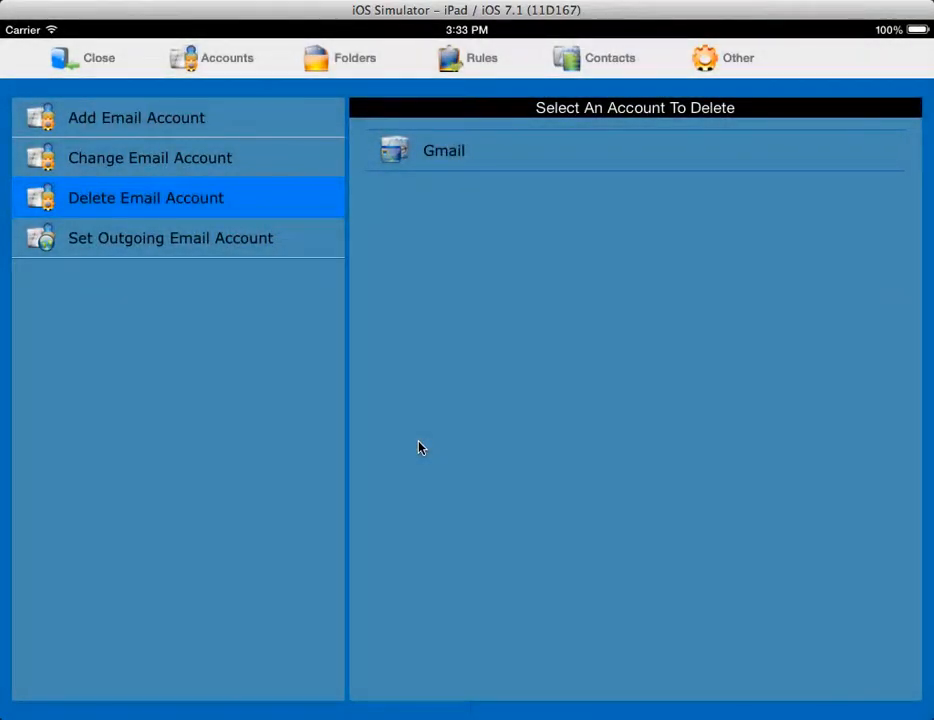
- Close setup to the Mail List, then reopen Setup on Add Email Account
click(98, 60)
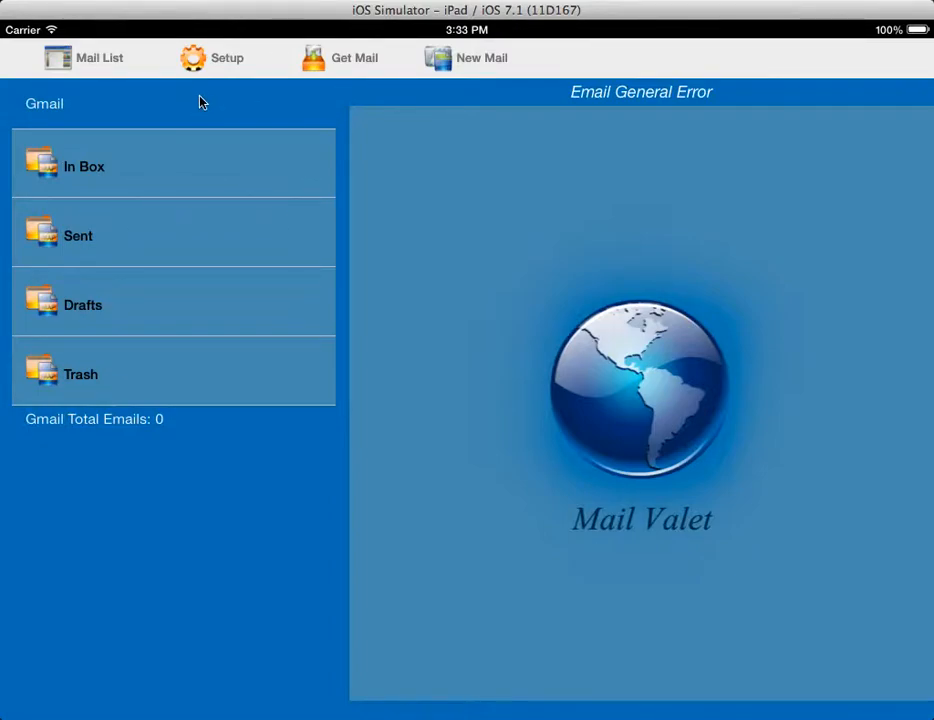
click(225, 62)
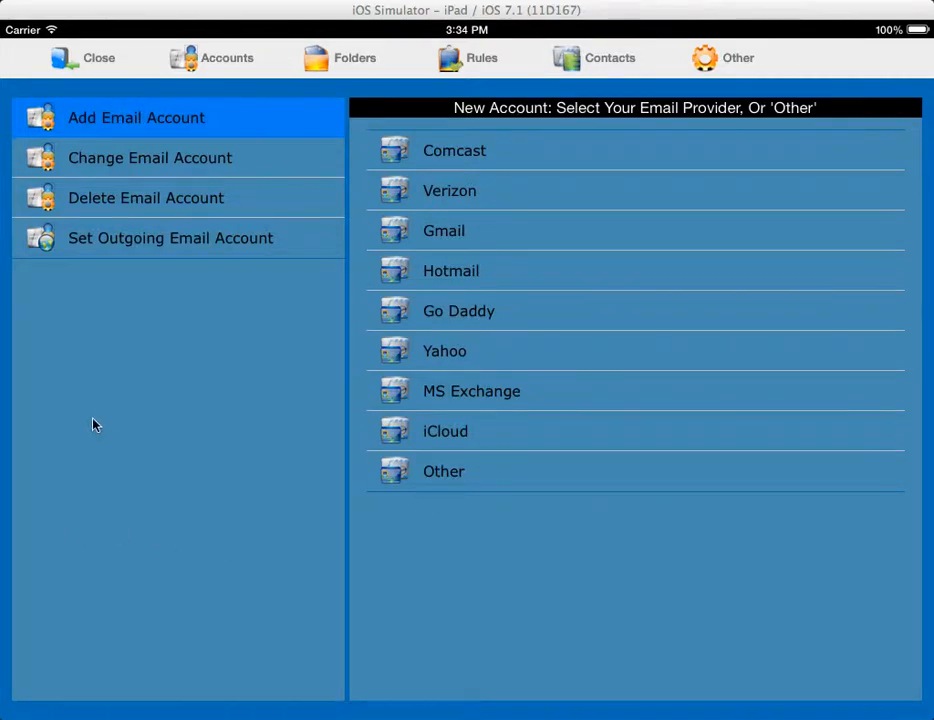
- Choose Gmail under Set Outgoing Email Account as the outbound sending account
click(155, 237)
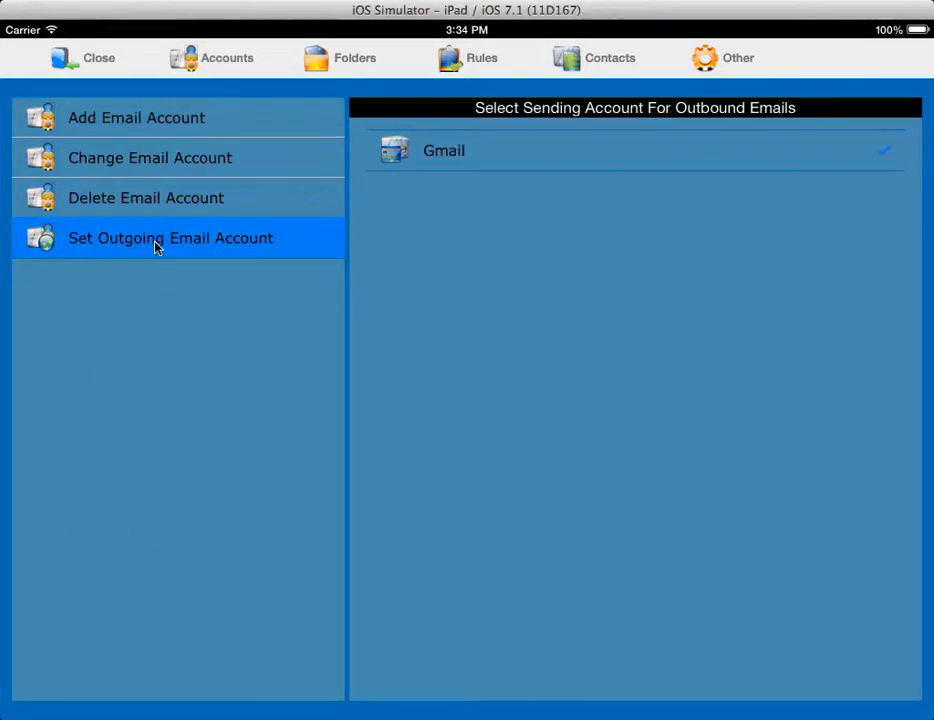
click(445, 156)
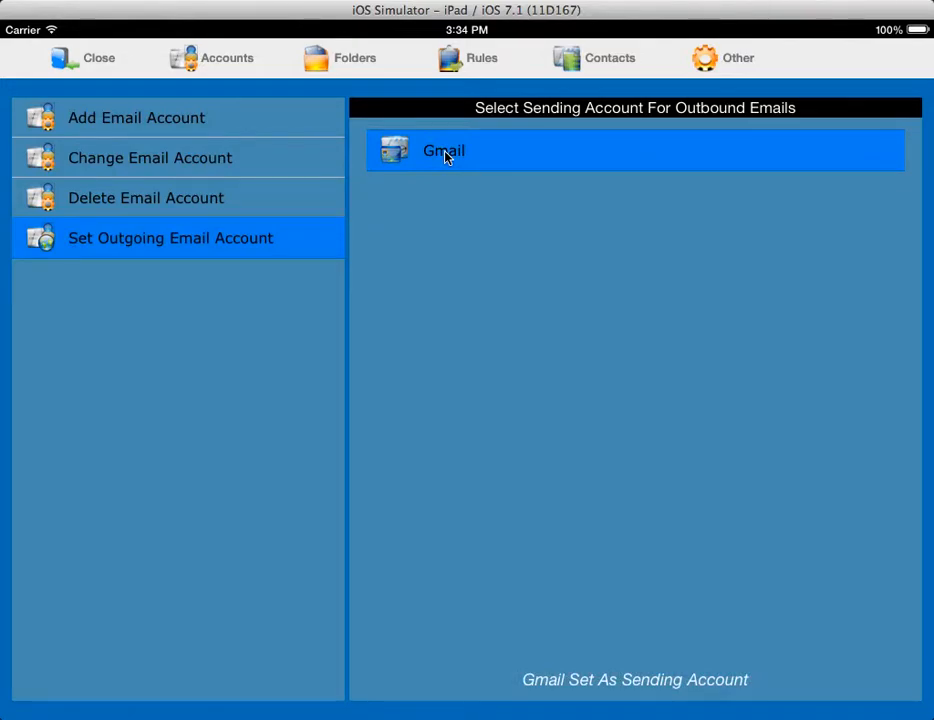